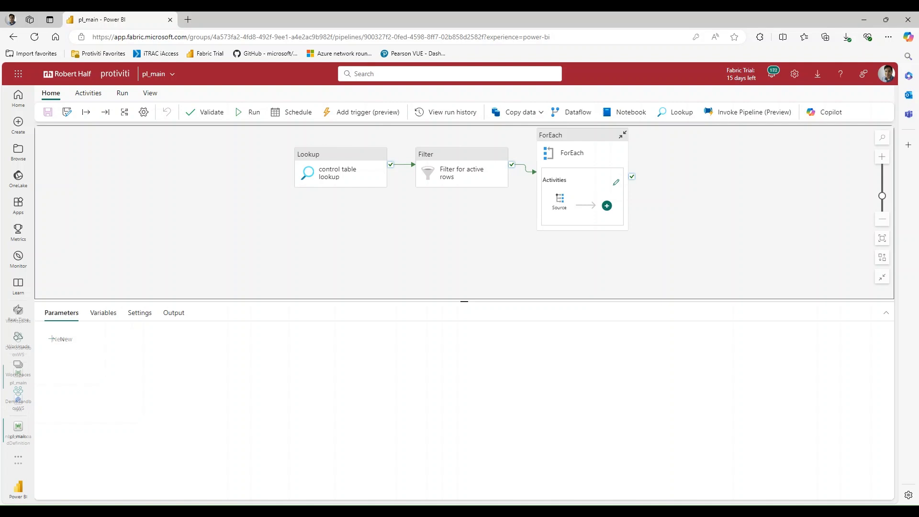
# - Open the nb_InitialLoadDefinition notebook from the DemoSandboxWS workspace and review the code that creates and fills the elt.initialLoadDefinition control table
pyautogui.click(18, 347)
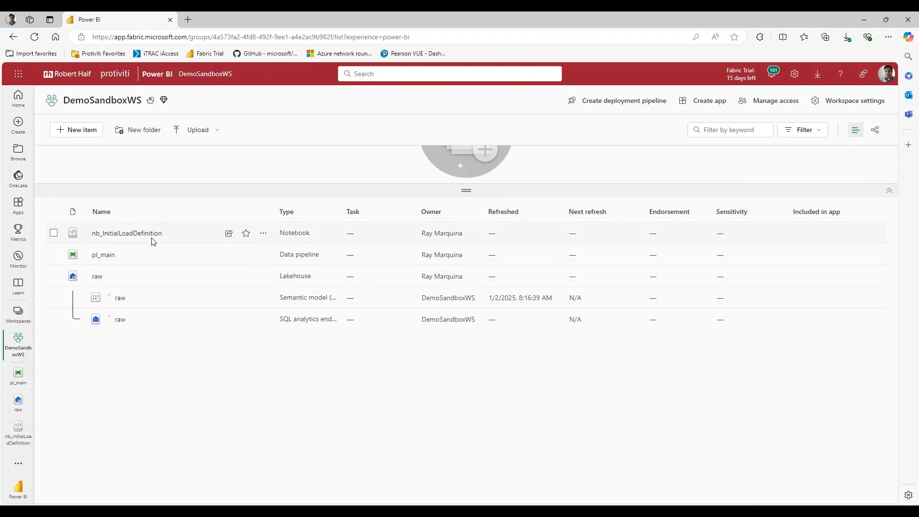
pyautogui.click(134, 235)
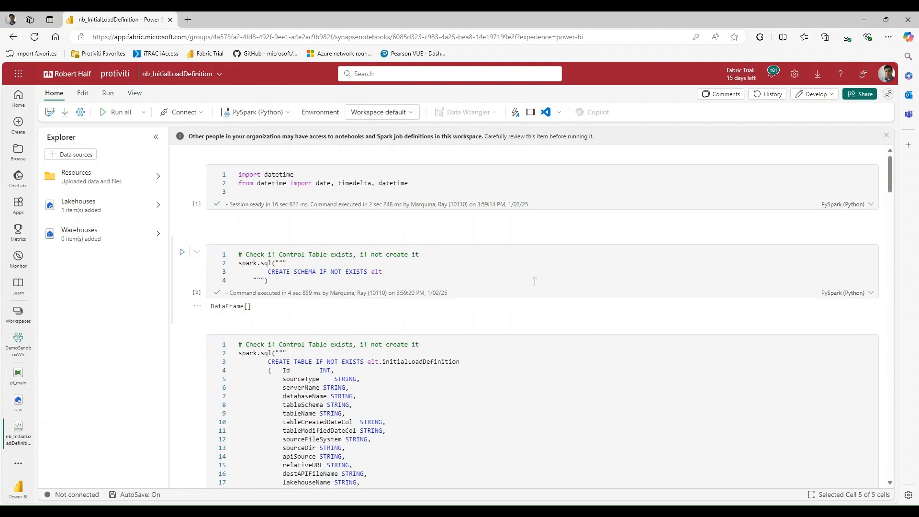
pyautogui.scroll(-2, 506, 372)
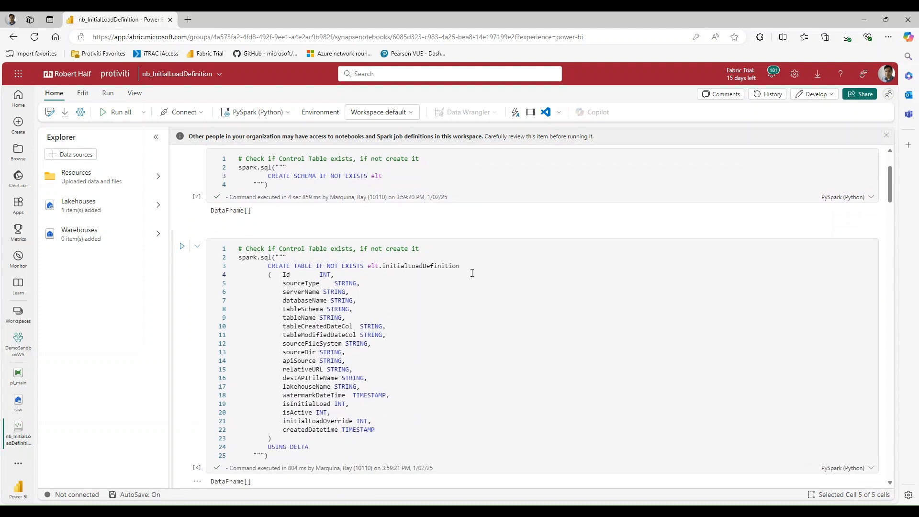
pyautogui.scroll(-1, 472, 272)
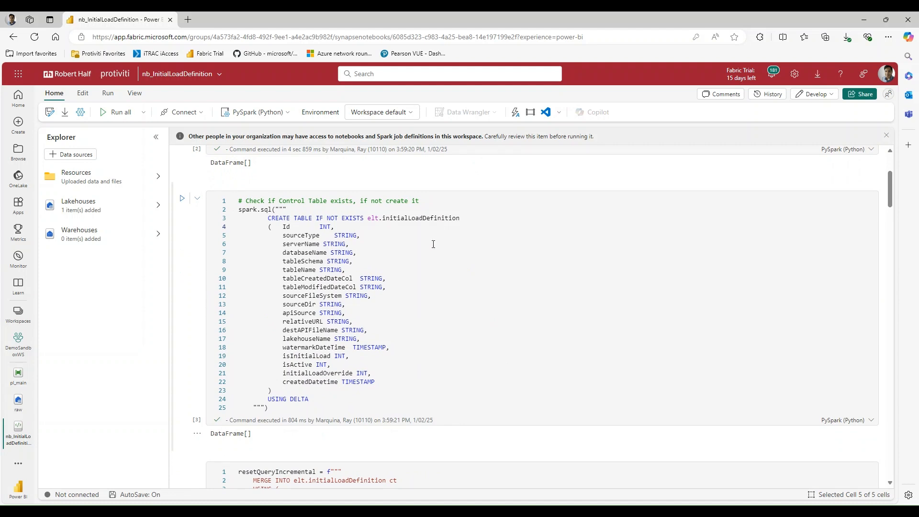
pyautogui.scroll(-1, 434, 241)
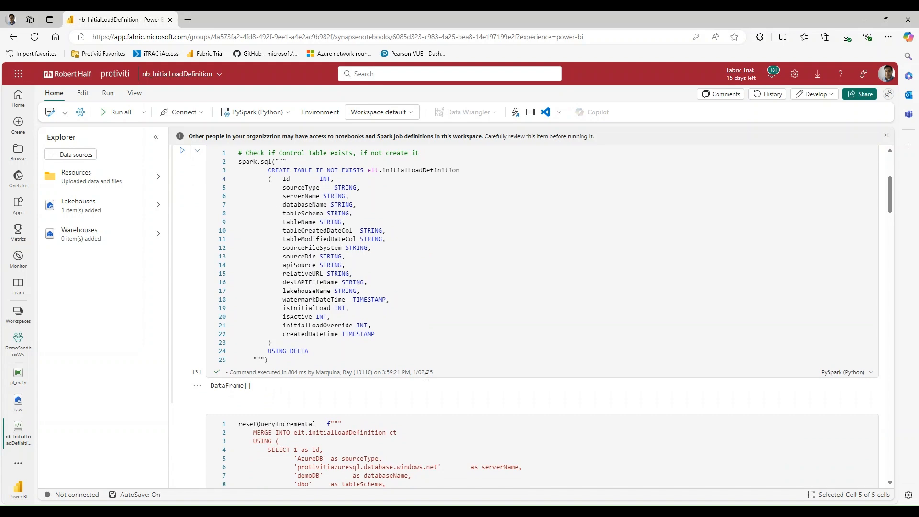
pyautogui.scroll(-2, 484, 335)
pyautogui.scroll(-3, 459, 281)
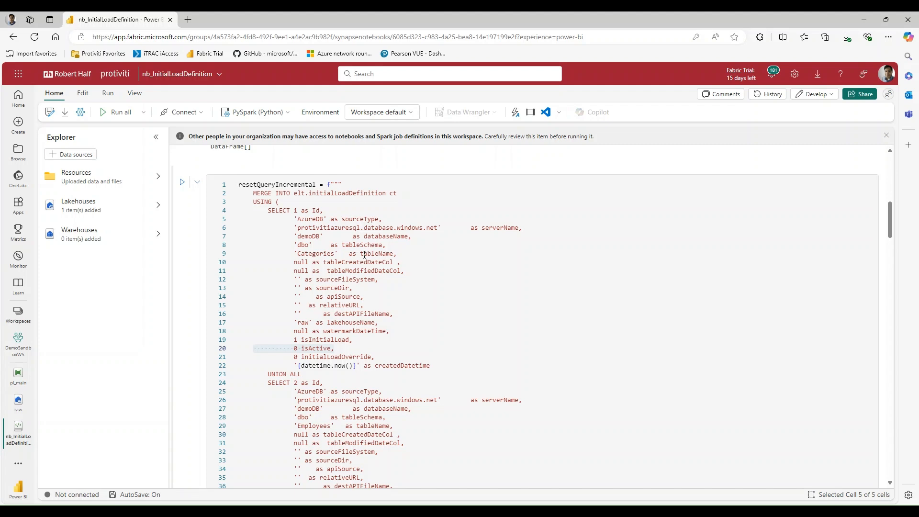
pyautogui.scroll(-20, 476, 307)
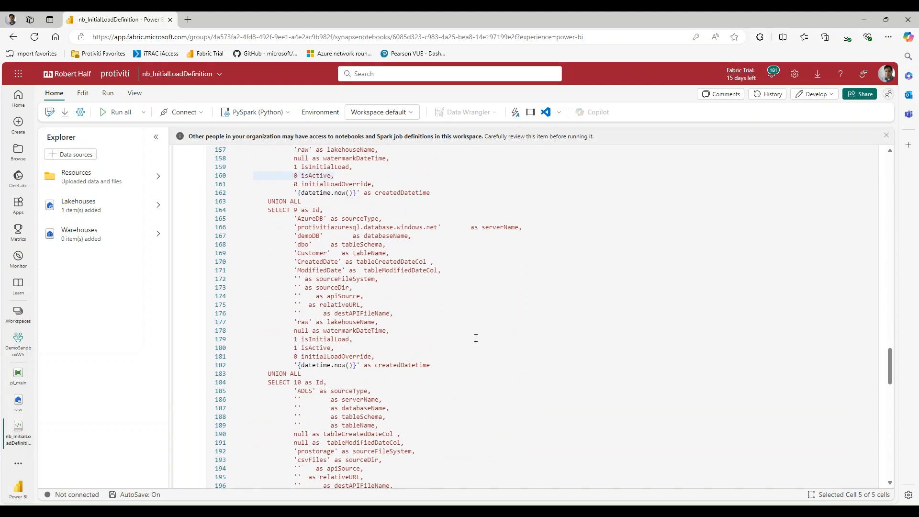
pyautogui.scroll(-5, 475, 338)
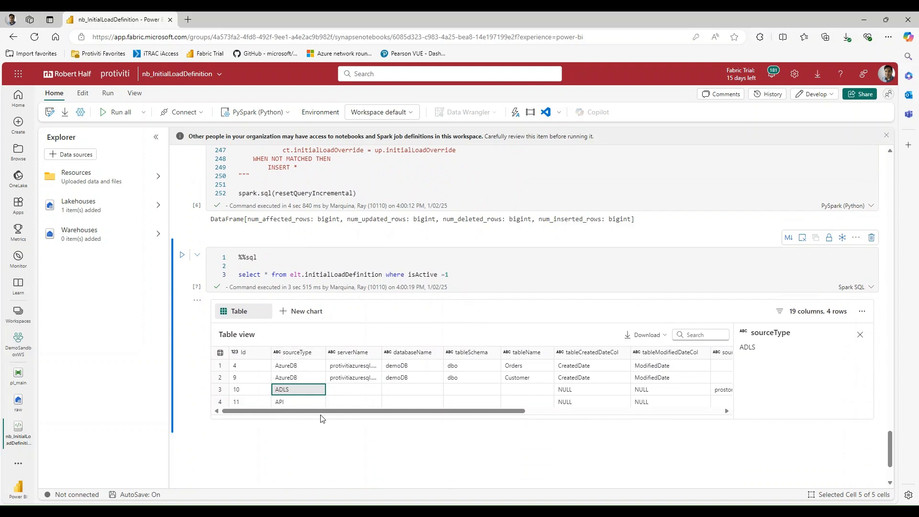
# - Inspect the AzureDB, ADLS and API source types in the notebook's query result for active control-table rows
pyautogui.moveTo(318, 411); pyautogui.dragTo(260, 425)
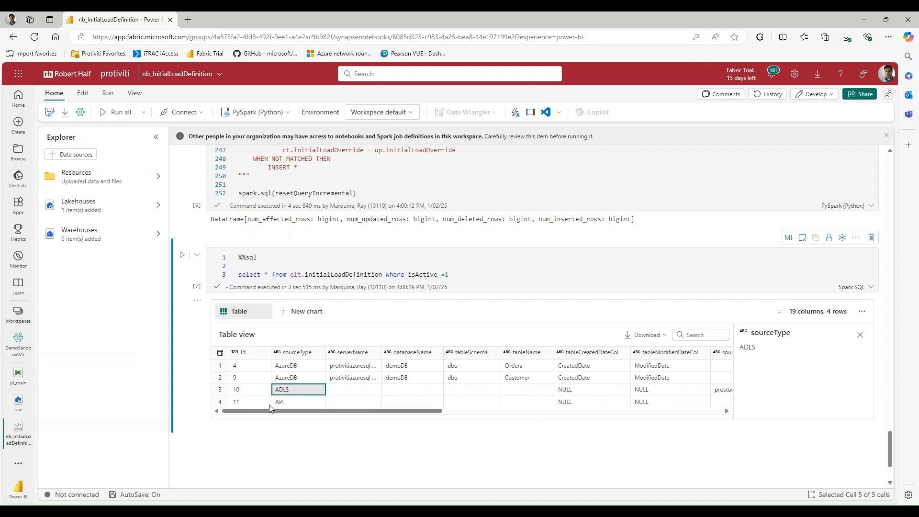
pyautogui.click(309, 366)
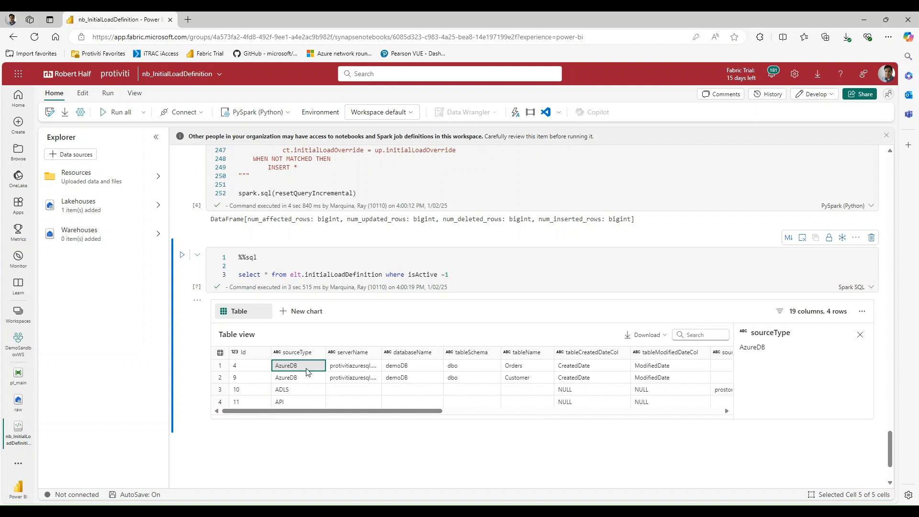
pyautogui.click(298, 390)
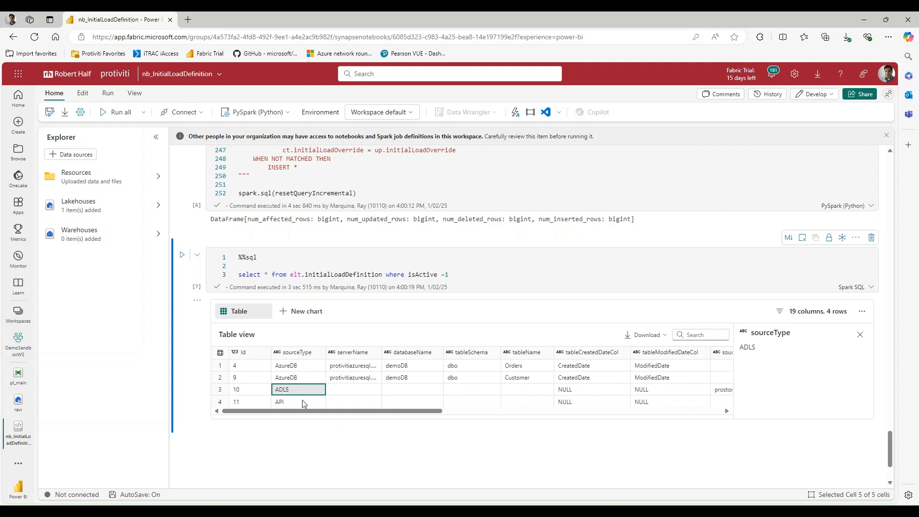
pyautogui.click(303, 403)
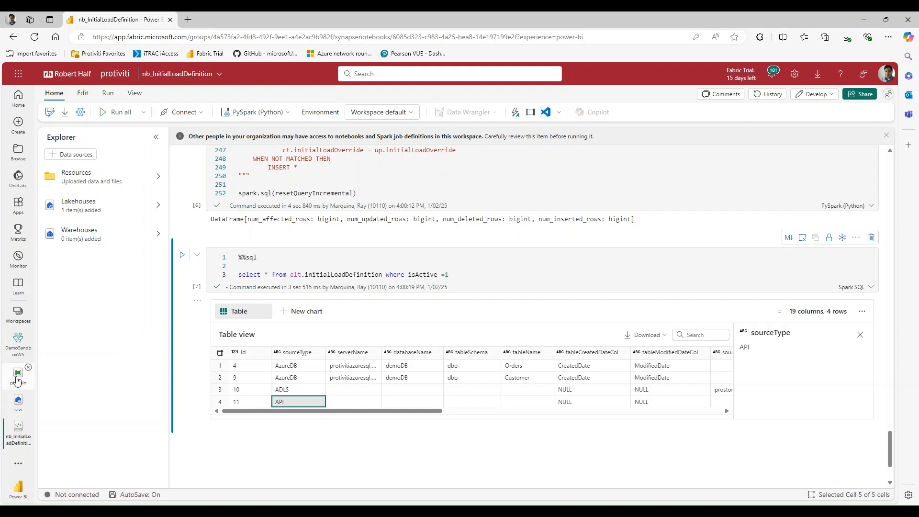
# - Switch to the pl_main pipeline and look over its control table lookup and Filter for active rows activities
pyautogui.click(18, 376)
pyautogui.click(341, 182)
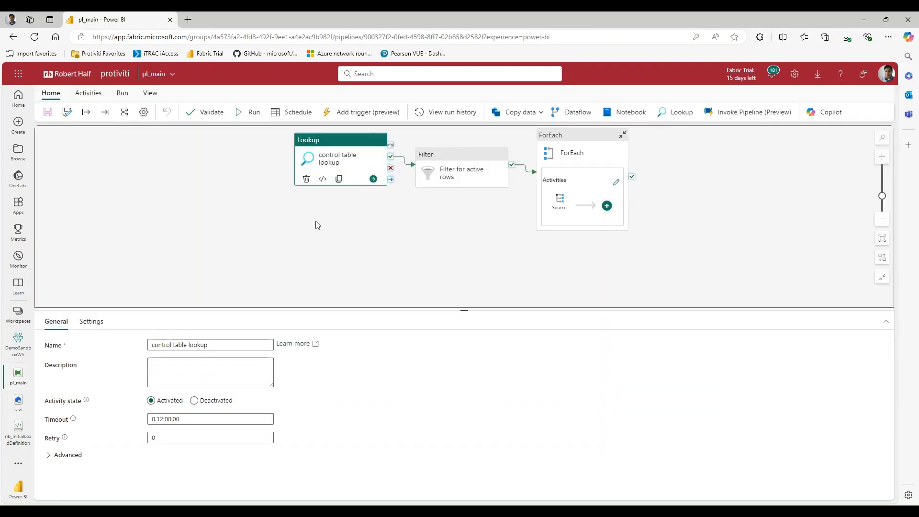
pyautogui.click(472, 179)
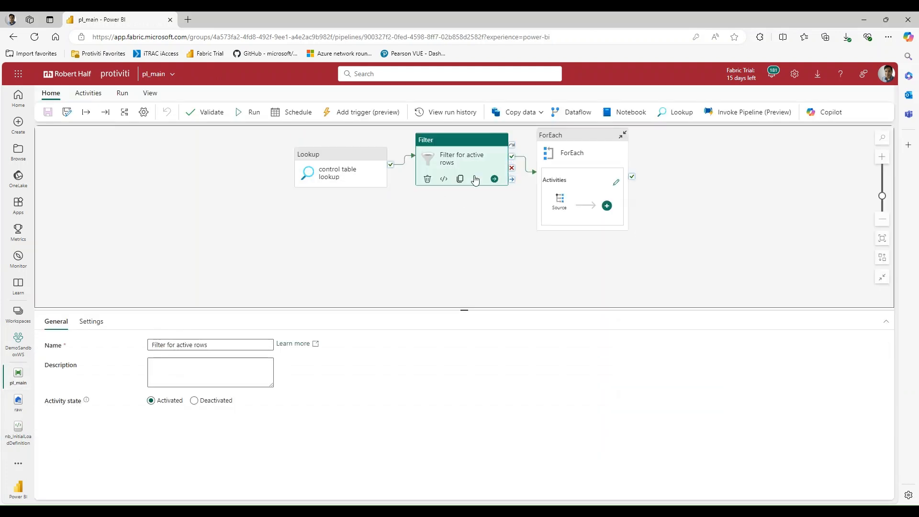
pyautogui.click(444, 238)
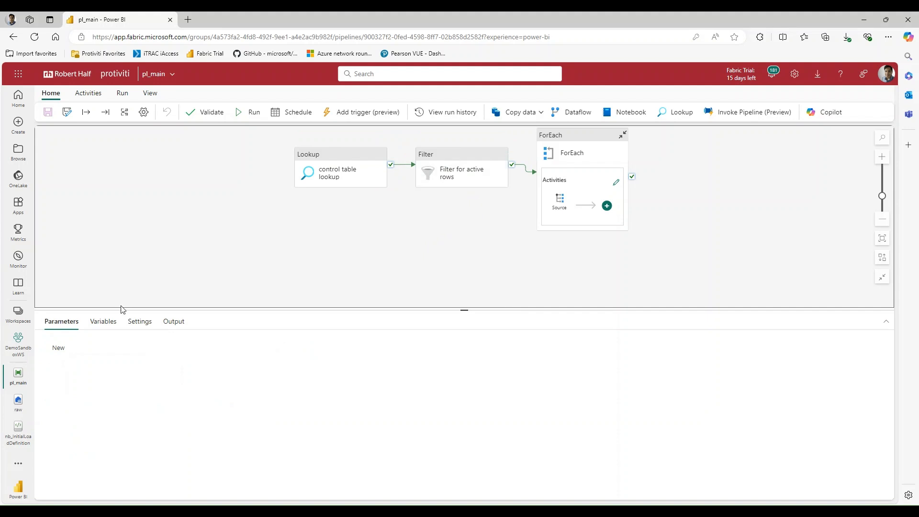
# - Open the raw lakehouse and review all columns of the initialloaddefinition table
pyautogui.click(32, 403)
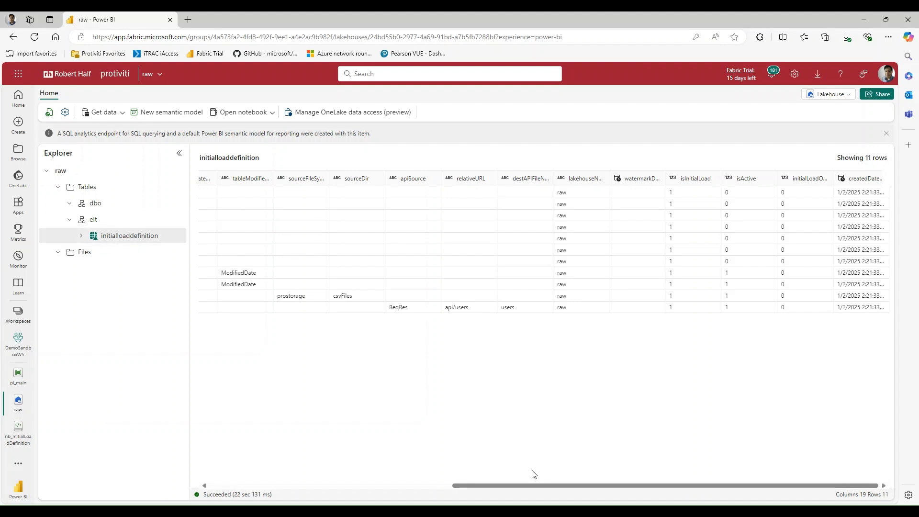
pyautogui.moveTo(539, 486)
pyautogui.mouseDown()
pyautogui.moveTo(315, 494)
pyautogui.moveTo(525, 486)
pyautogui.mouseUp()
pyautogui.moveTo(739, 490); pyautogui.dragTo(486, 491)
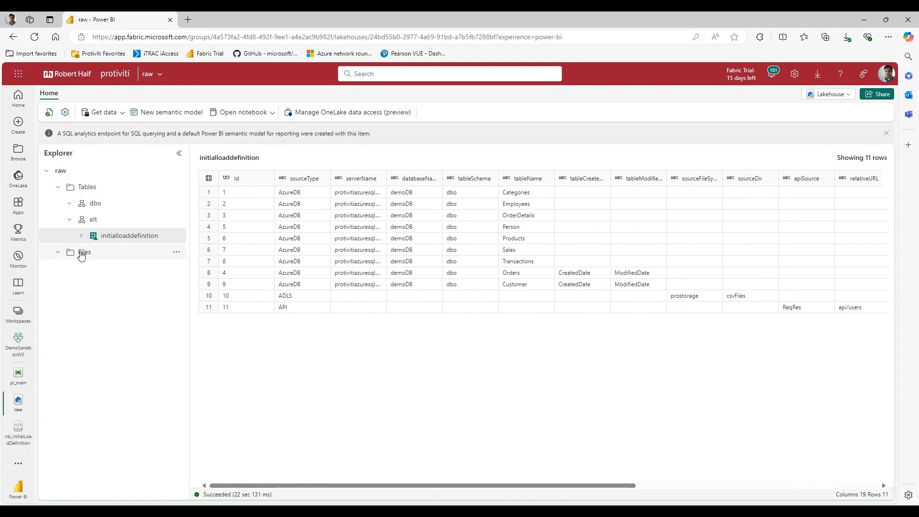
# - Show the raw lakehouse's Files folder and refresh it to check its contents before the pipeline run
pyautogui.click(83, 252)
pyautogui.click(177, 252)
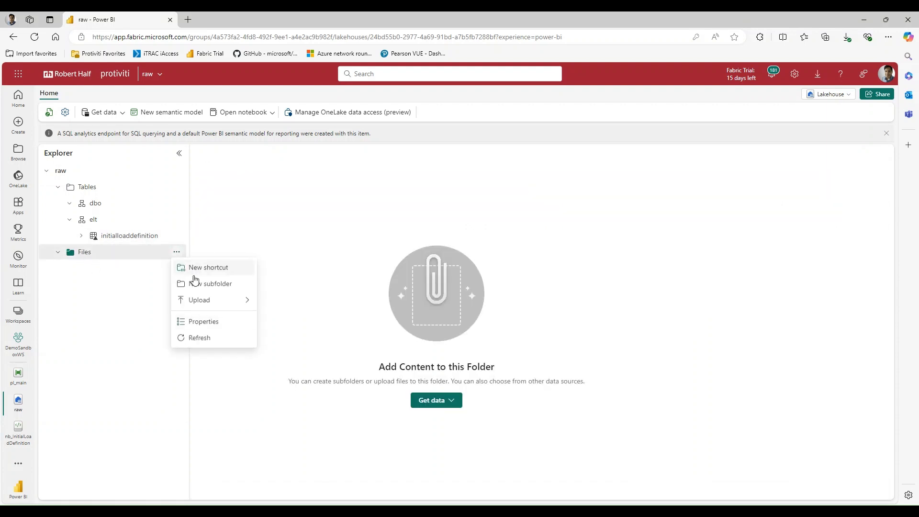
pyautogui.click(200, 337)
# - Return to the pl_main pipeline and run it
pyautogui.click(19, 376)
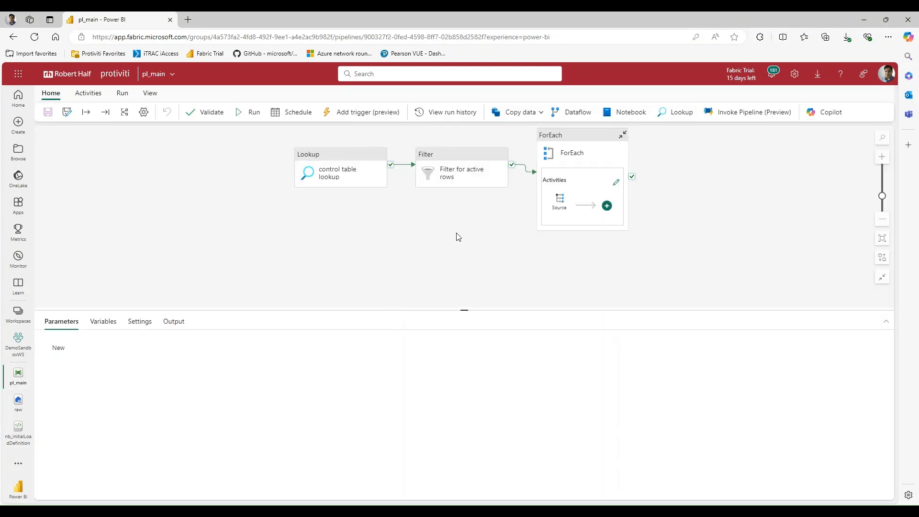
pyautogui.moveTo(458, 237); pyautogui.dragTo(412, 240)
pyautogui.click(249, 112)
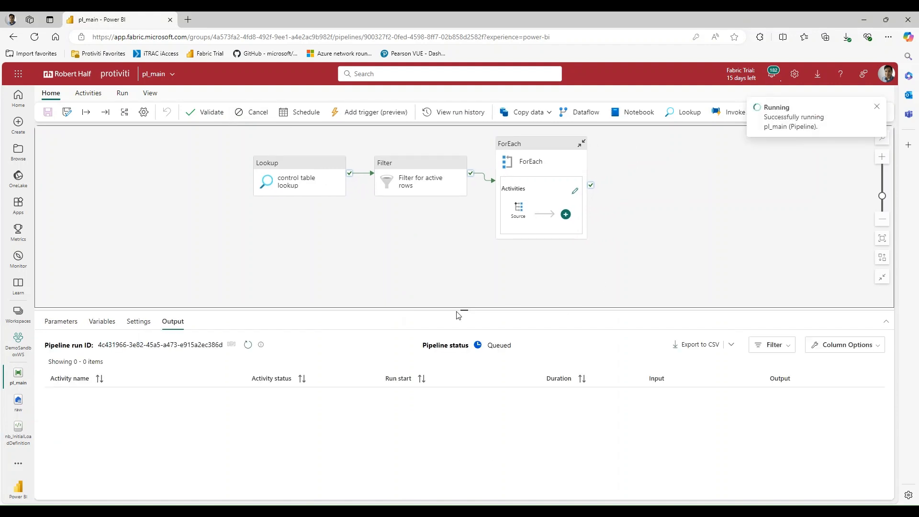
# - Examine the connection and table settings of the control table lookup activity
pyautogui.moveTo(461, 317); pyautogui.dragTo(371, 269)
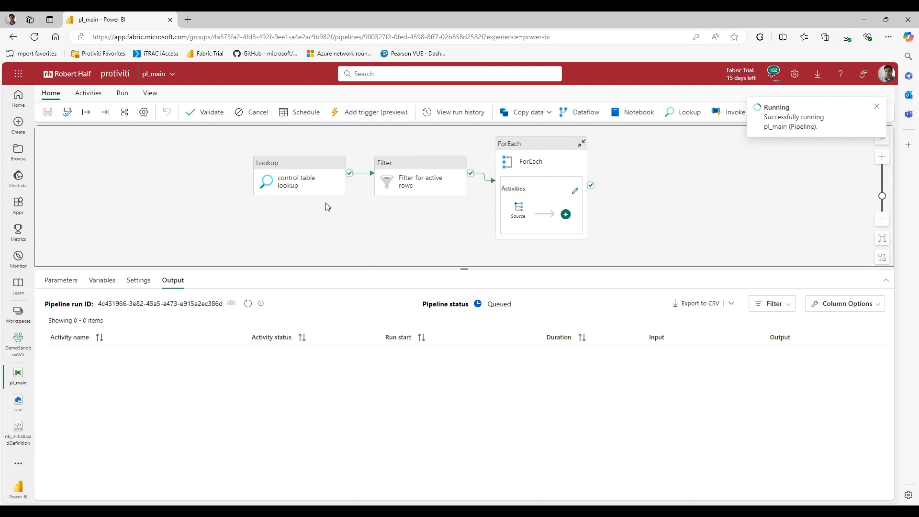
pyautogui.click(297, 178)
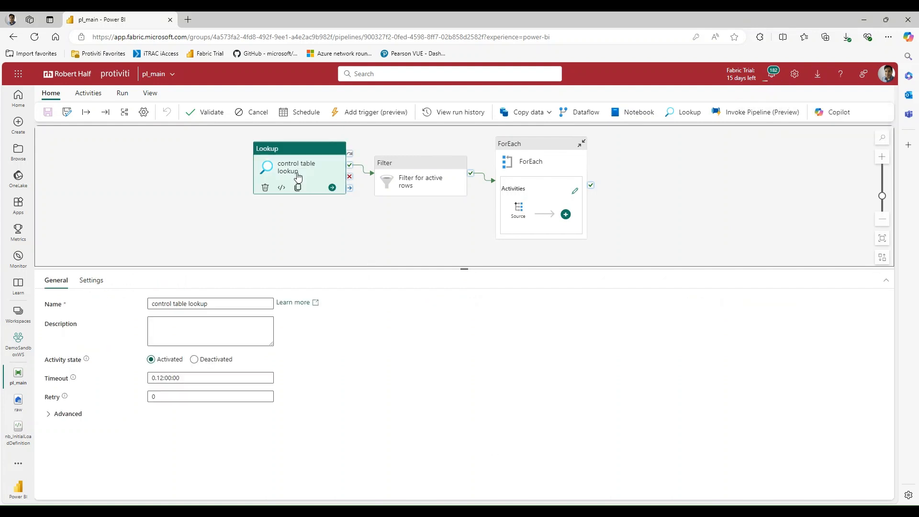
pyautogui.click(88, 283)
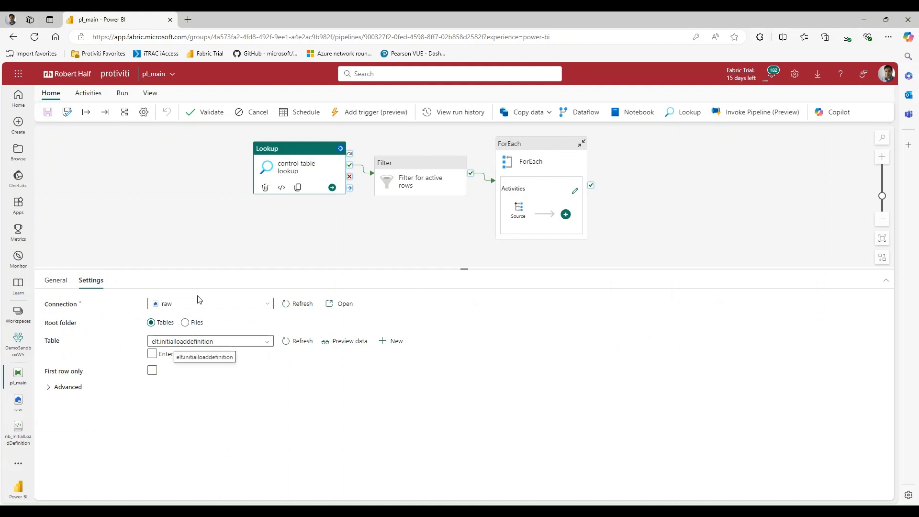
pyautogui.click(209, 214)
# - Examine the condition expression in the Filter for active rows activity's settings and close it without changes
pyautogui.click(400, 199)
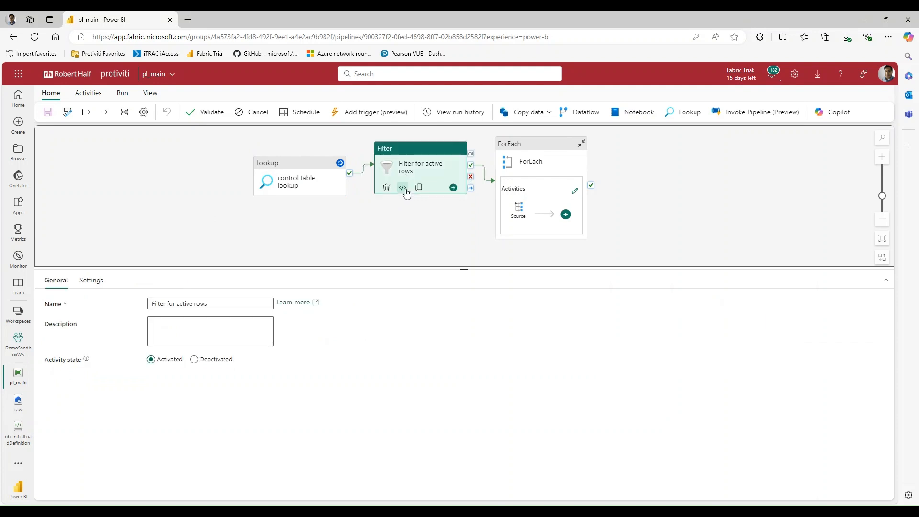
pyautogui.click(91, 281)
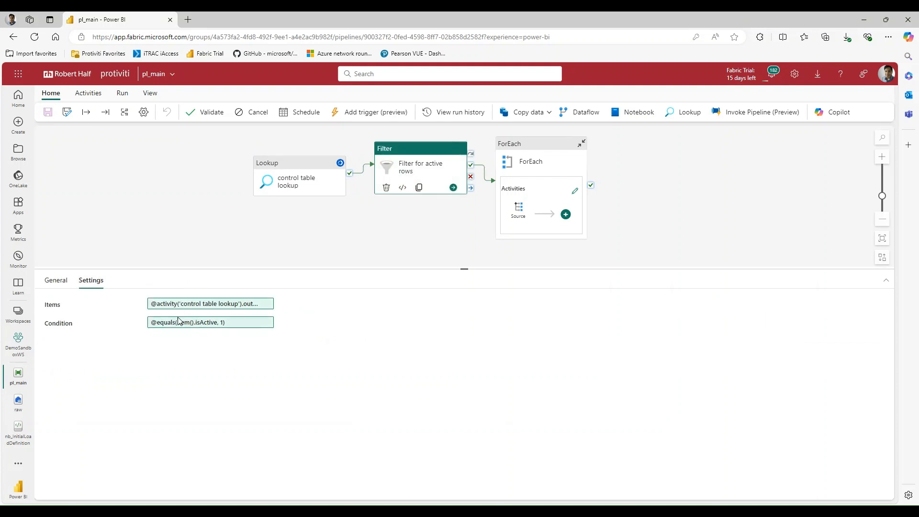
pyautogui.click(171, 328)
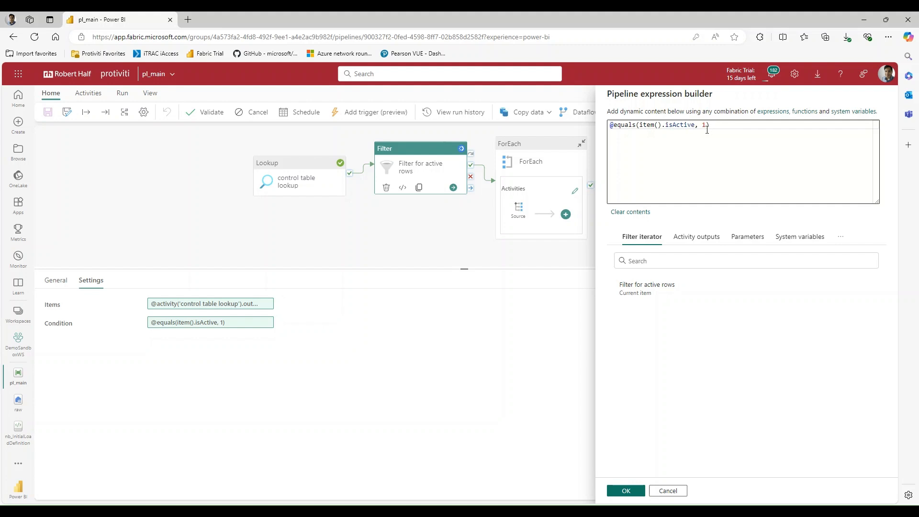
pyautogui.click(680, 491)
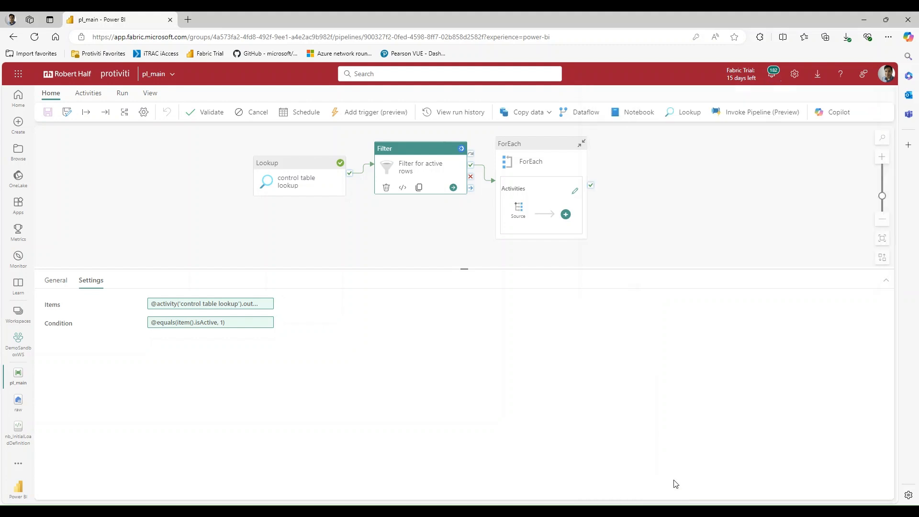
pyautogui.click(439, 236)
# - Open the ForEach activity to show the activities inside it
pyautogui.moveTo(465, 269); pyautogui.dragTo(463, 315)
pyautogui.click(549, 149)
pyautogui.click(575, 190)
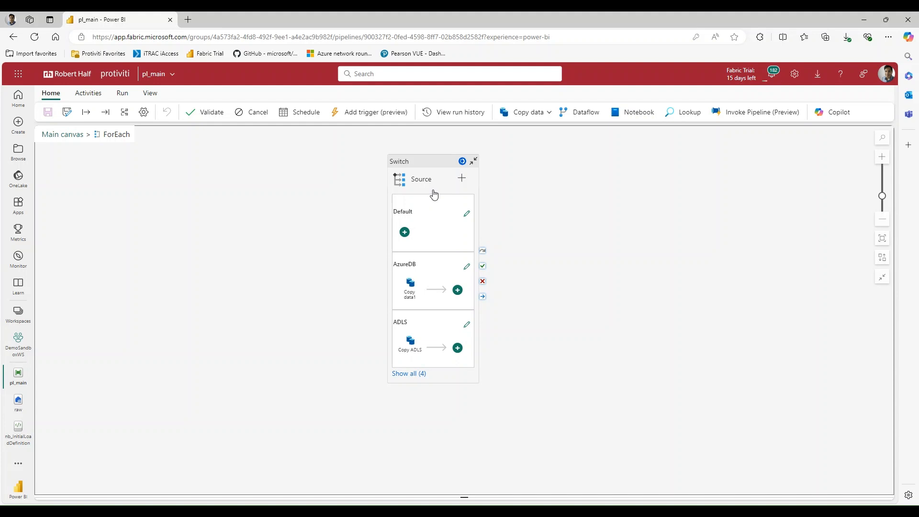
# - Examine the Source switch activity's expression and its AzureDB, ADLS and API cases
pyautogui.click(407, 382)
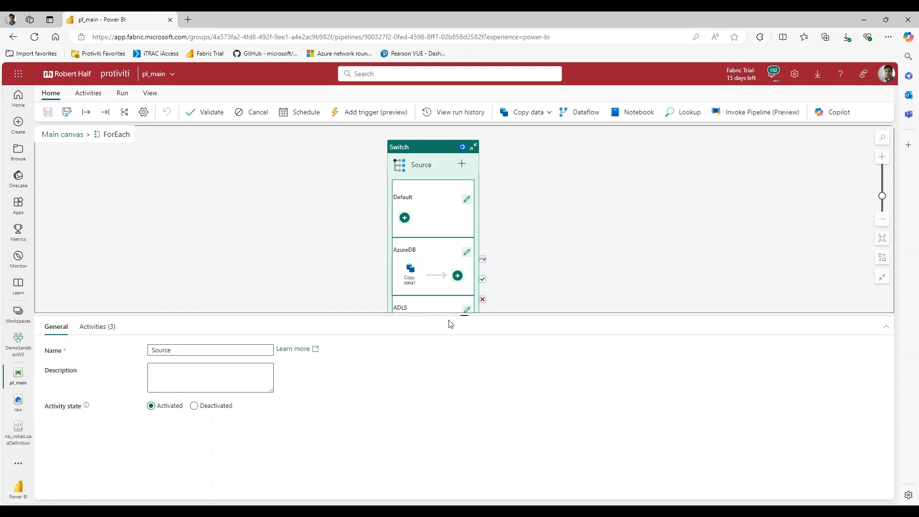
pyautogui.moveTo(449, 320); pyautogui.dragTo(454, 244)
pyautogui.click(98, 246)
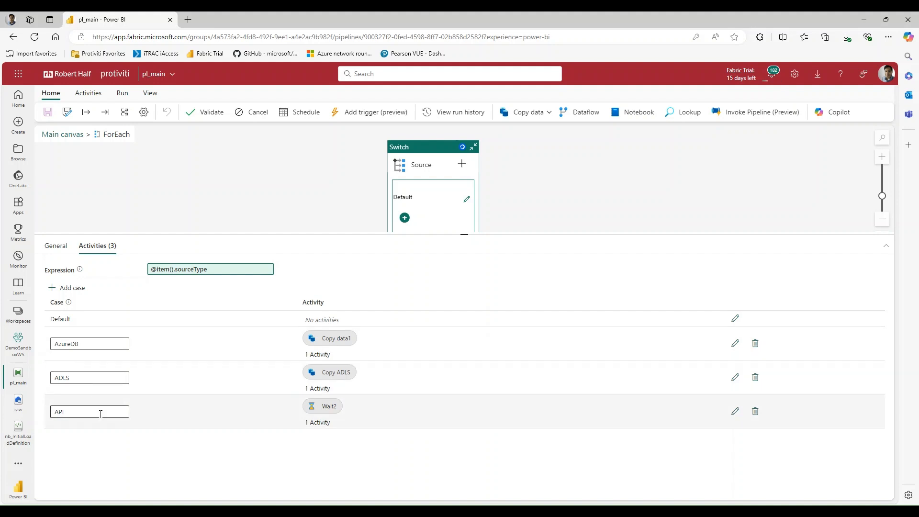
pyautogui.doubleClick(71, 344)
pyautogui.doubleClick(82, 379)
pyautogui.click(102, 345)
pyautogui.click(265, 175)
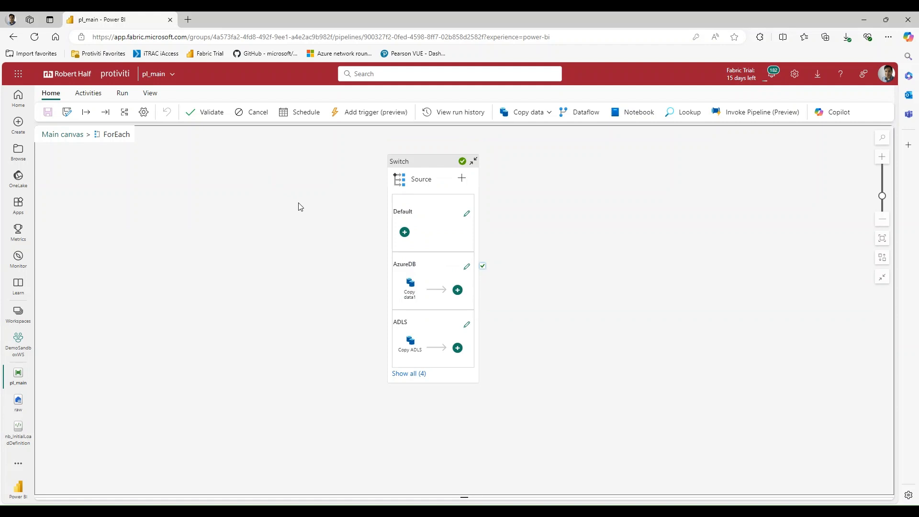
# - Return to the main canvas and check the activity statuses of the pipeline run
pyautogui.click(76, 137)
pyautogui.click(249, 269)
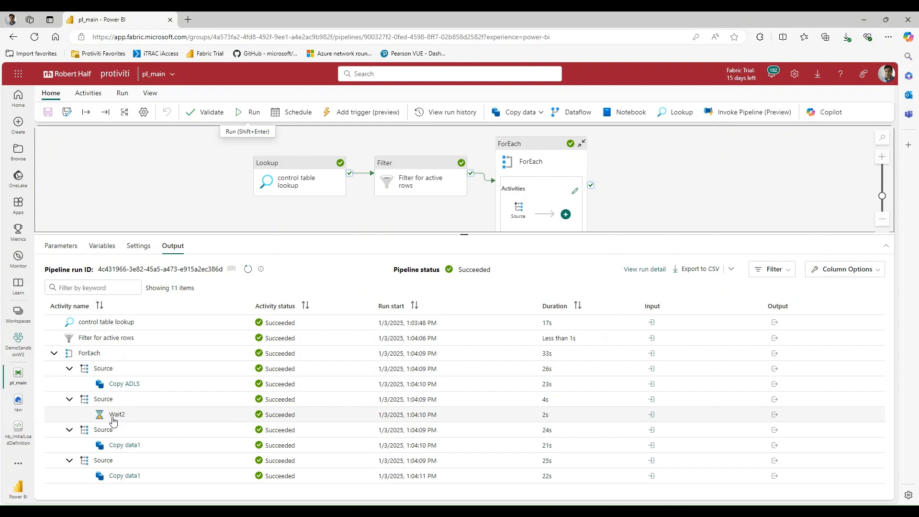
# - Refresh the Files folder in the raw lakehouse and view the contents of the azuredb and proadlsorders folders
pyautogui.click(18, 401)
pyautogui.click(177, 252)
pyautogui.click(216, 335)
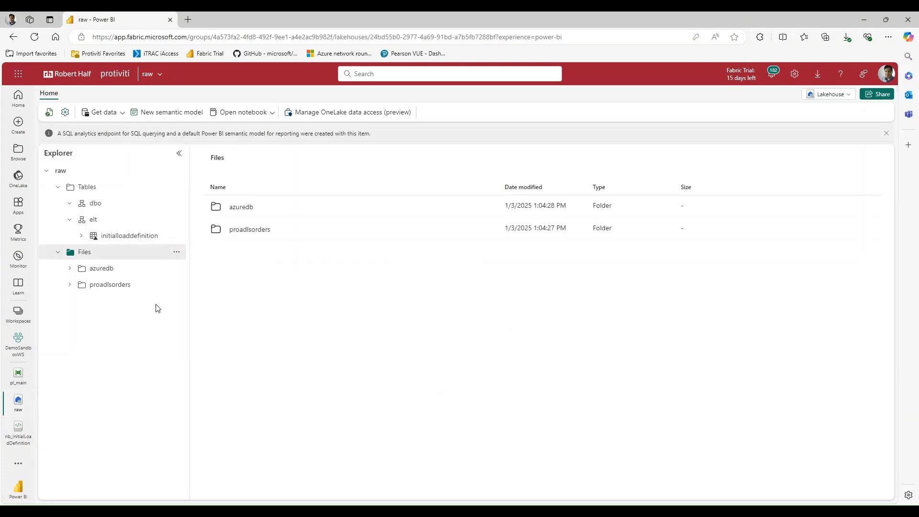
pyautogui.click(97, 269)
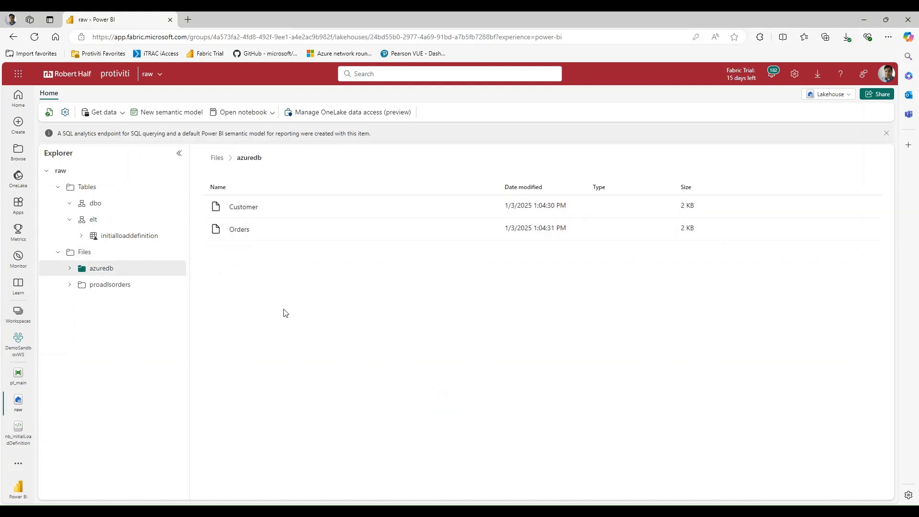
pyautogui.click(113, 287)
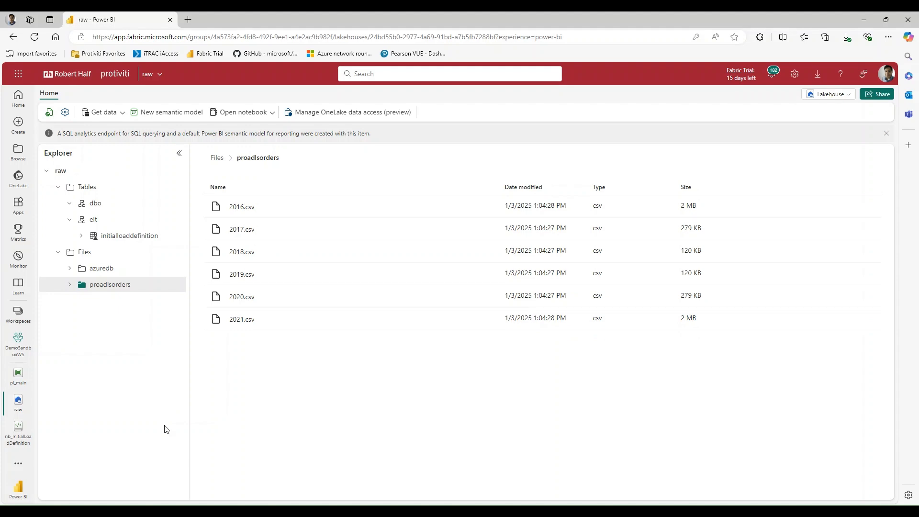
# - Review pl_main's schedule settings, including the scheduled run on/off choice and the repeat frequency options, and close them
pyautogui.click(18, 376)
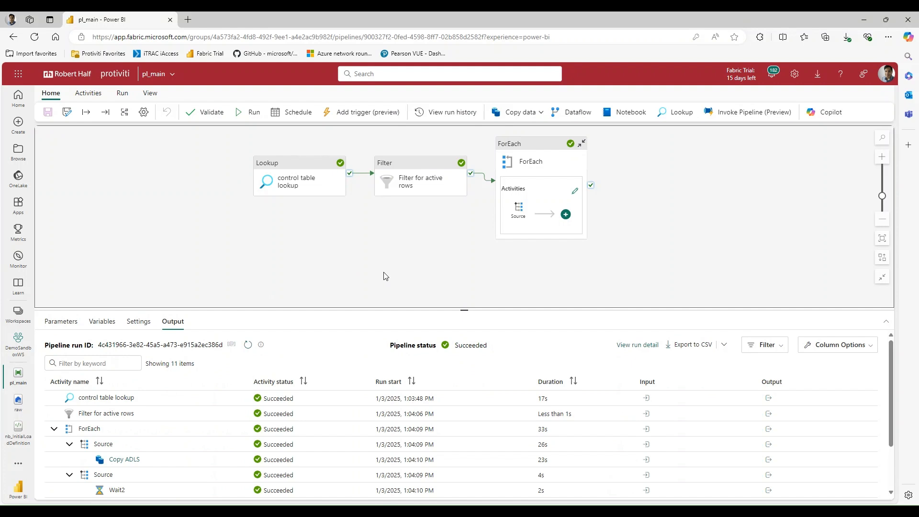
pyautogui.click(291, 114)
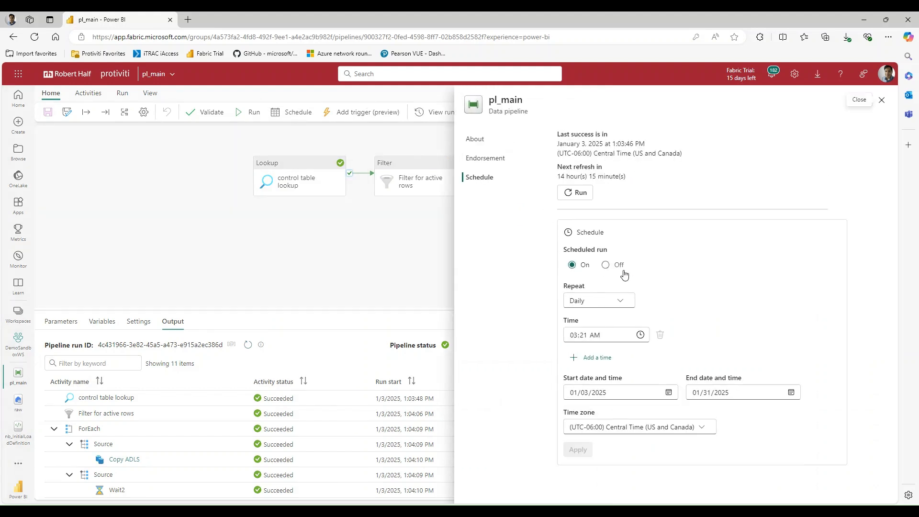
pyautogui.click(606, 265)
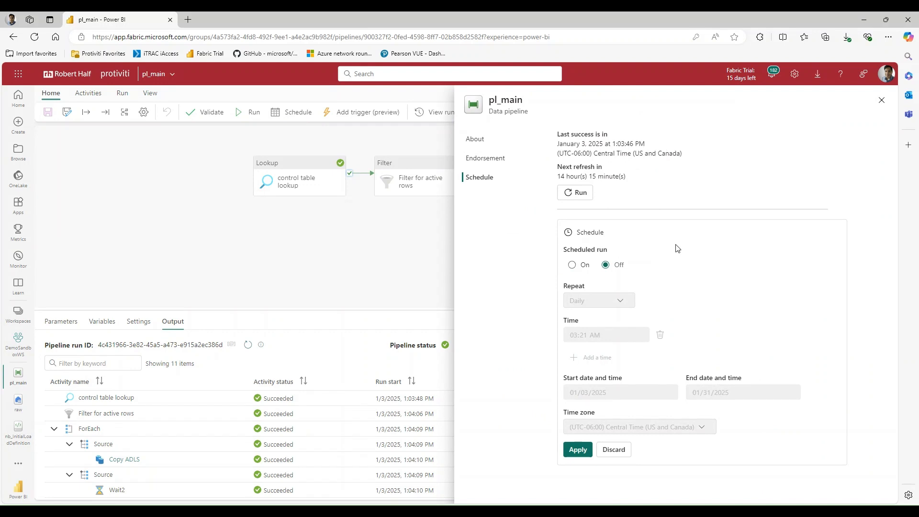
pyautogui.click(574, 267)
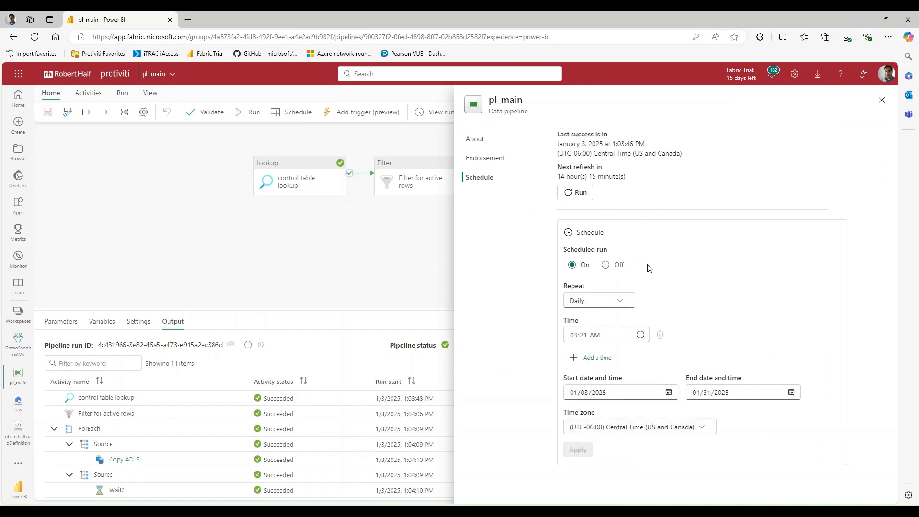
pyautogui.click(625, 305)
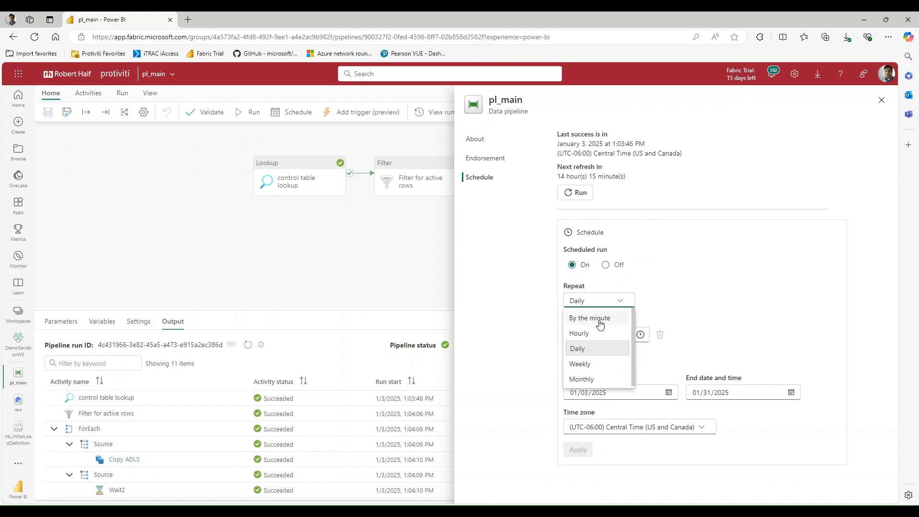
pyautogui.click(590, 352)
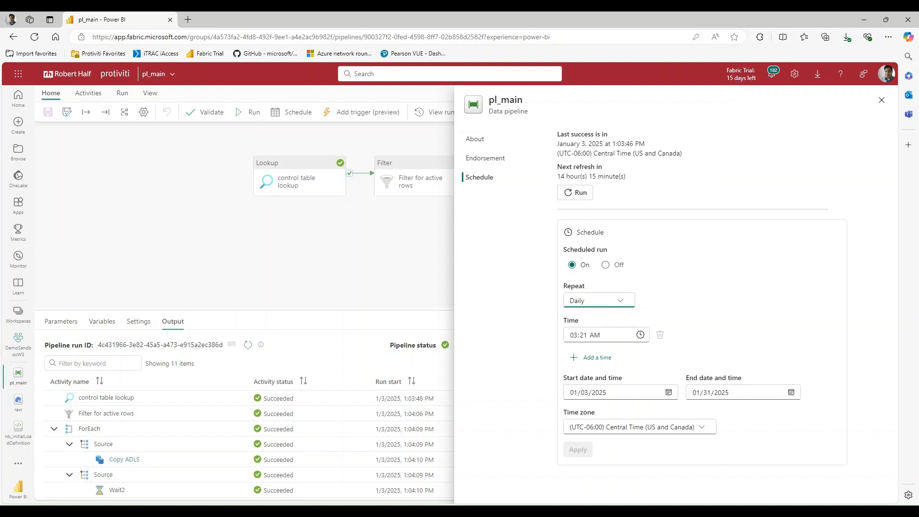
pyautogui.click(880, 101)
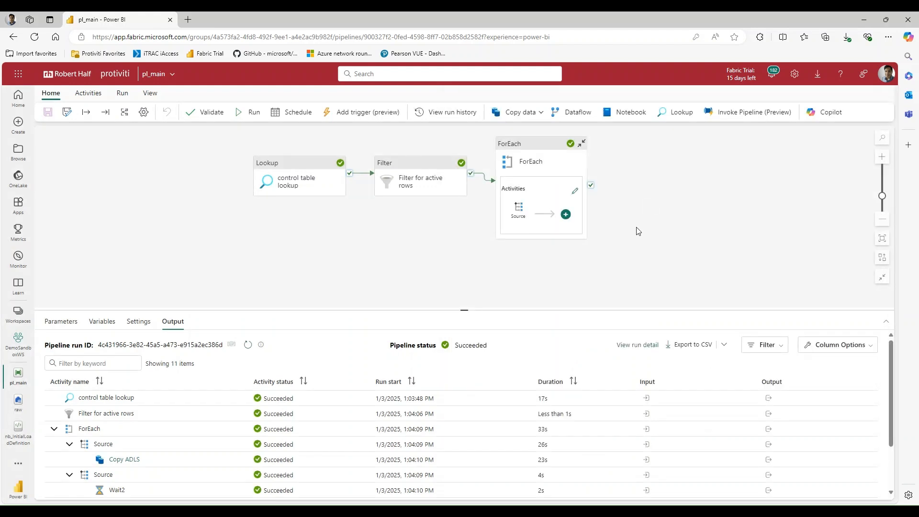
# - Add a String pipeline parameter named source to pl_main and save the pipeline
pyautogui.moveTo(295, 253); pyautogui.dragTo(316, 263)
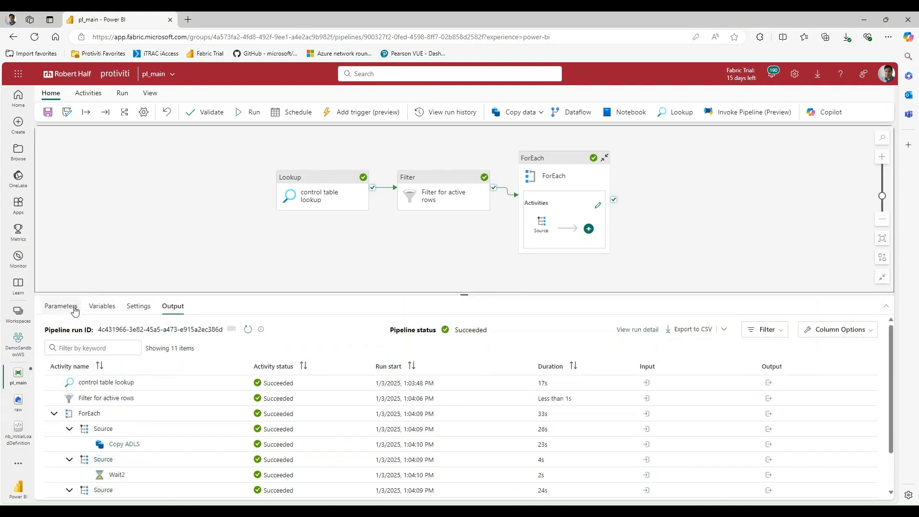
pyautogui.click(74, 309)
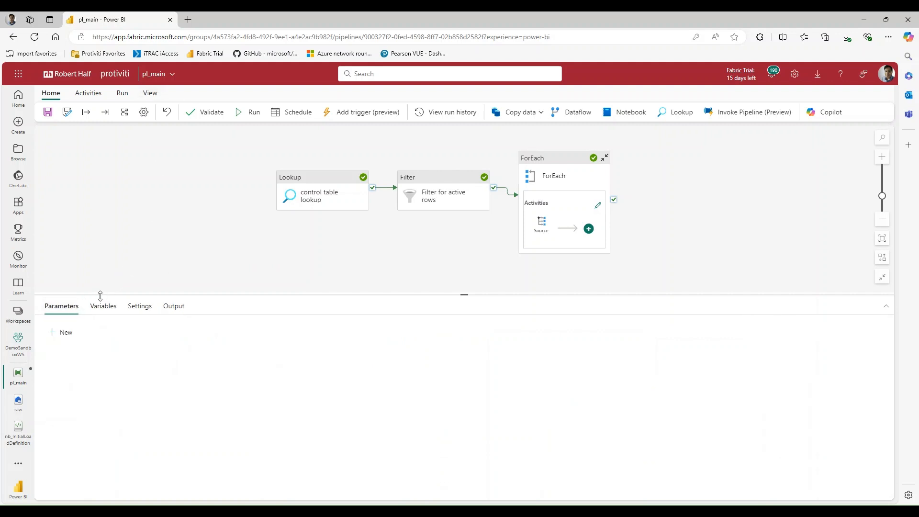
pyautogui.click(60, 340)
pyautogui.click(123, 369)
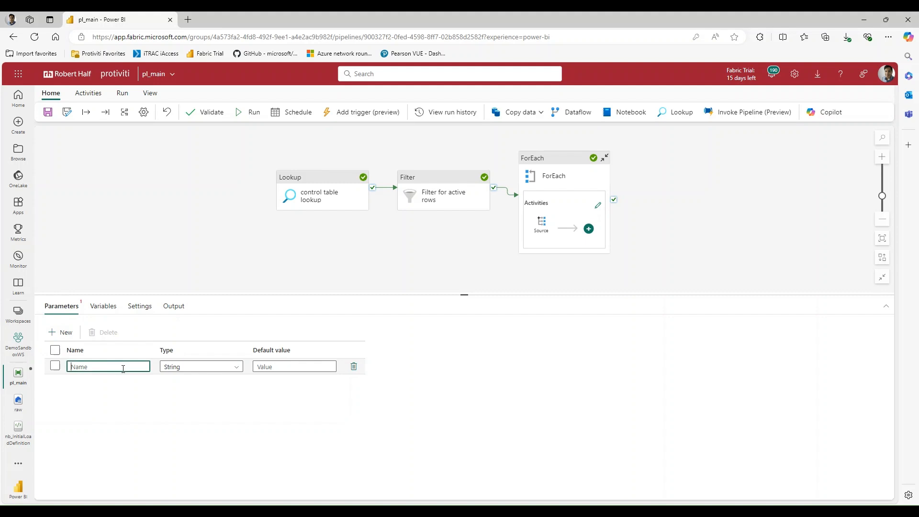
pyautogui.write('source')
pyautogui.click(211, 269)
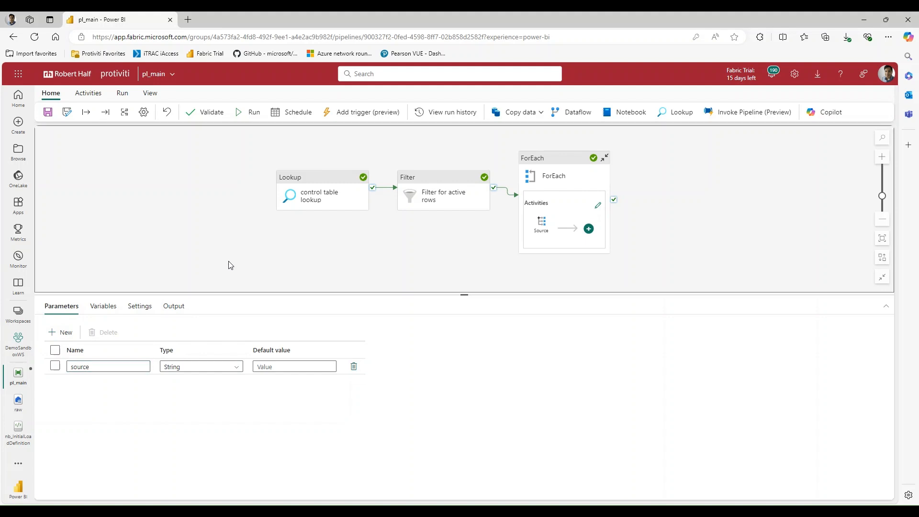
pyautogui.moveTo(355, 262); pyautogui.dragTo(346, 253)
pyautogui.click(47, 113)
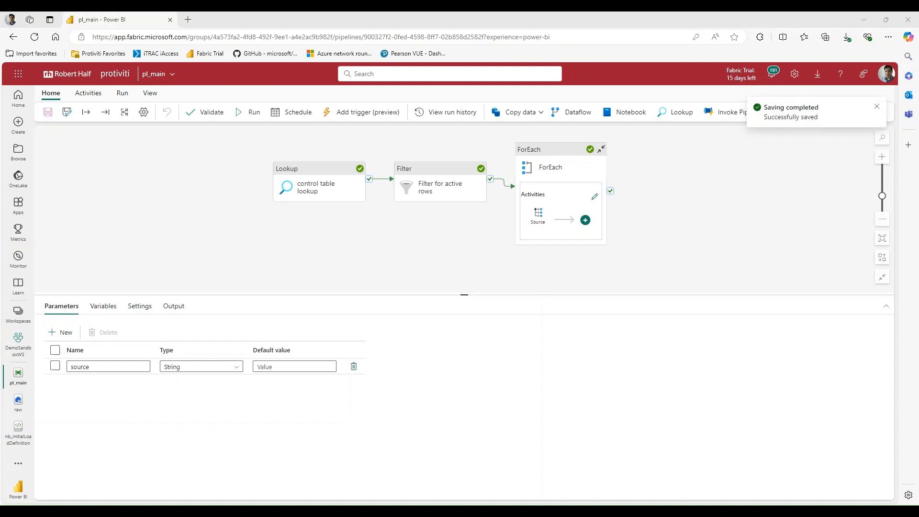
# - Create a new data pipeline named pl_invoke_adls in the DemoSandboxWS workspace
pyautogui.click(20, 346)
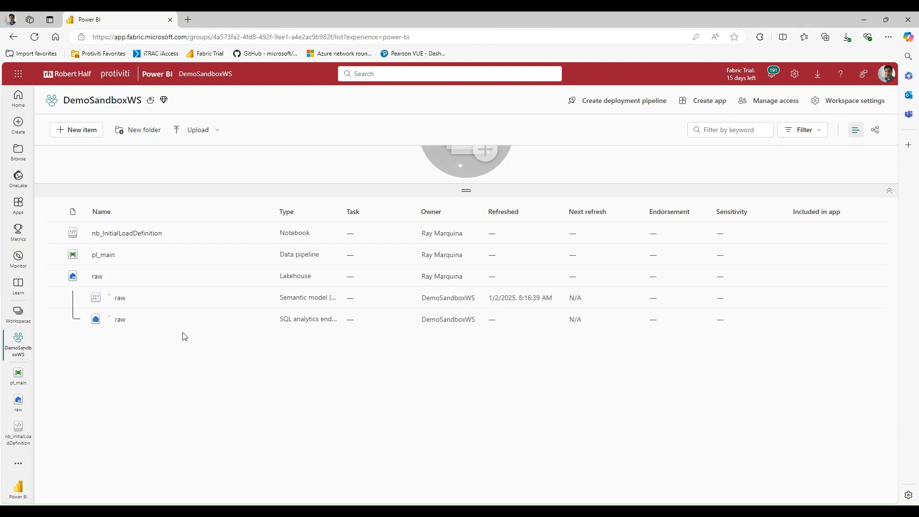
pyautogui.click(73, 130)
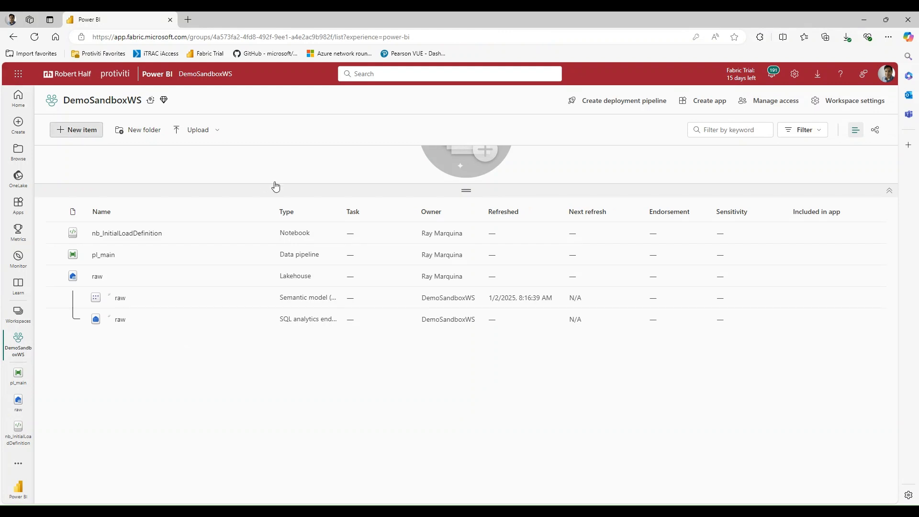
pyautogui.scroll(-3, 675, 297)
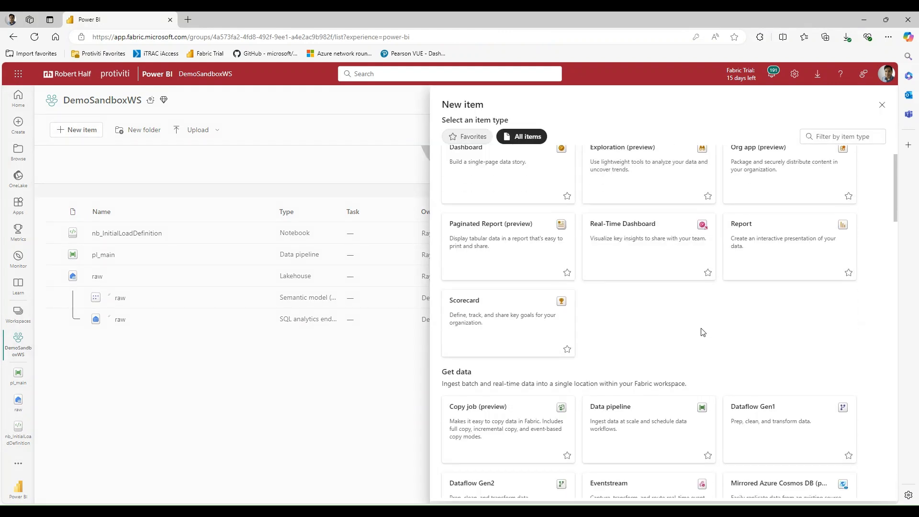
pyautogui.click(644, 326)
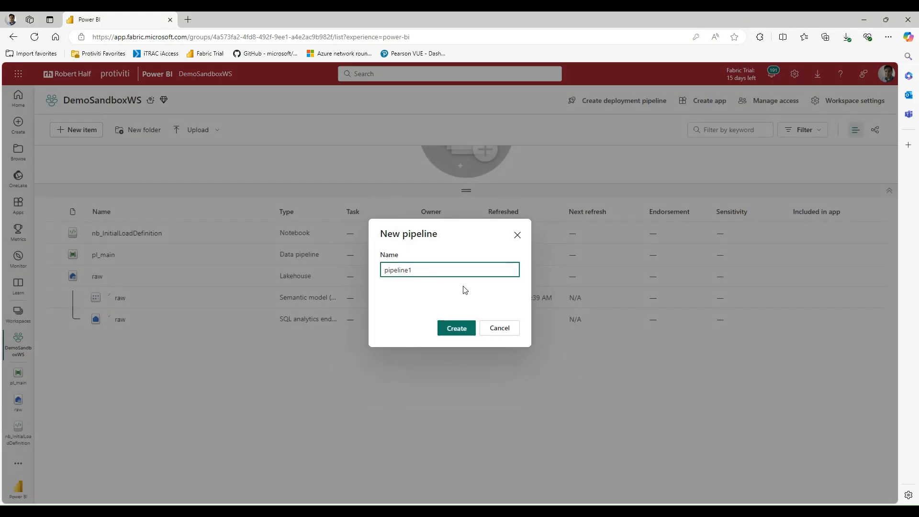
pyautogui.press('BackSpace')
pyautogui.press('BackSpace')
pyautogui.press('BackSpace')
pyautogui.press('BackSpace')
pyautogui.press('BackSpace')
pyautogui.press('BackSpace')
pyautogui.press('BackSpace')
pyautogui.press('BackSpace')
pyautogui.write('pl_invoke_adls')
pyautogui.click(462, 331)
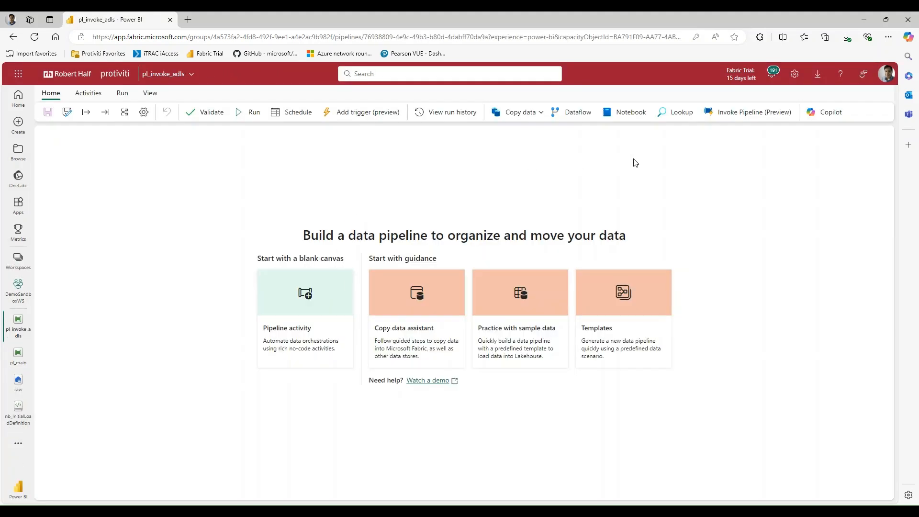
# - Add an Invoke Pipeline (Preview) activity to the canvas and name it Invoke pipeline adls
pyautogui.click(741, 115)
pyautogui.moveTo(72, 210); pyautogui.dragTo(330, 215)
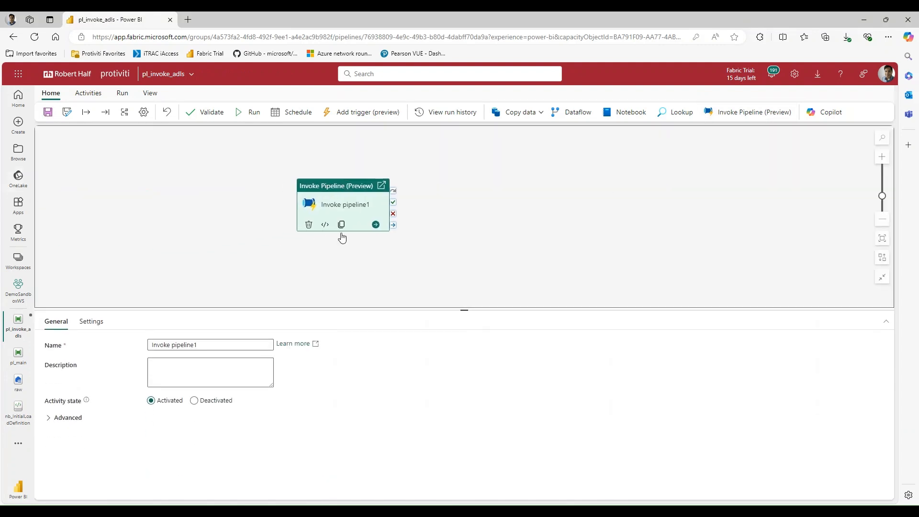
pyautogui.click(213, 344)
pyautogui.press('BackSpace')
pyautogui.write('adls')
# - Configure the Invoke Pipeline activity with the existing FabricDataPipelines connection, workspace DemoSandboxWS and pipeline pl_main
pyautogui.click(91, 321)
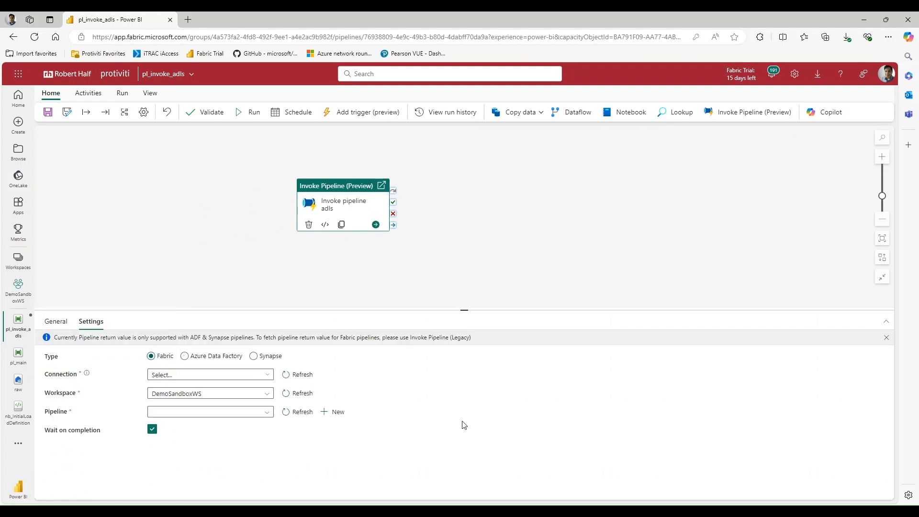
pyautogui.click(263, 375)
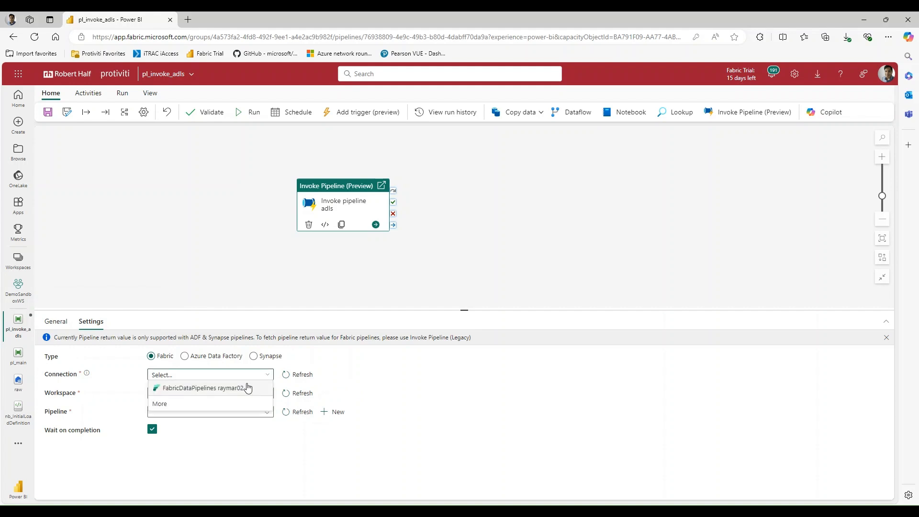
pyautogui.click(209, 388)
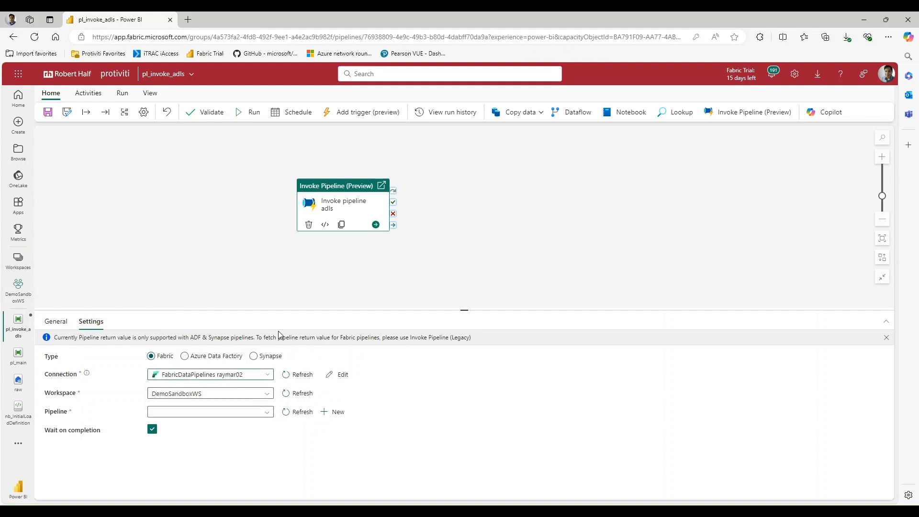
pyautogui.click(231, 393)
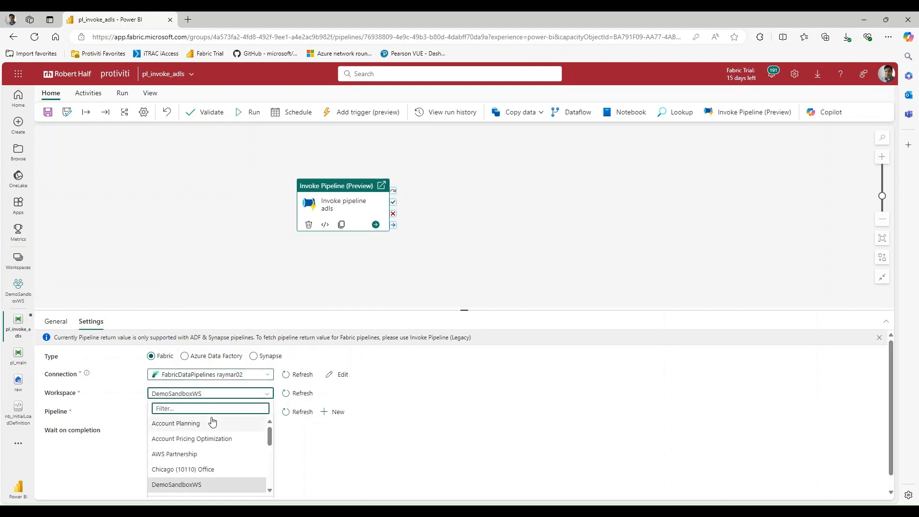
pyautogui.click(177, 484)
pyautogui.click(266, 412)
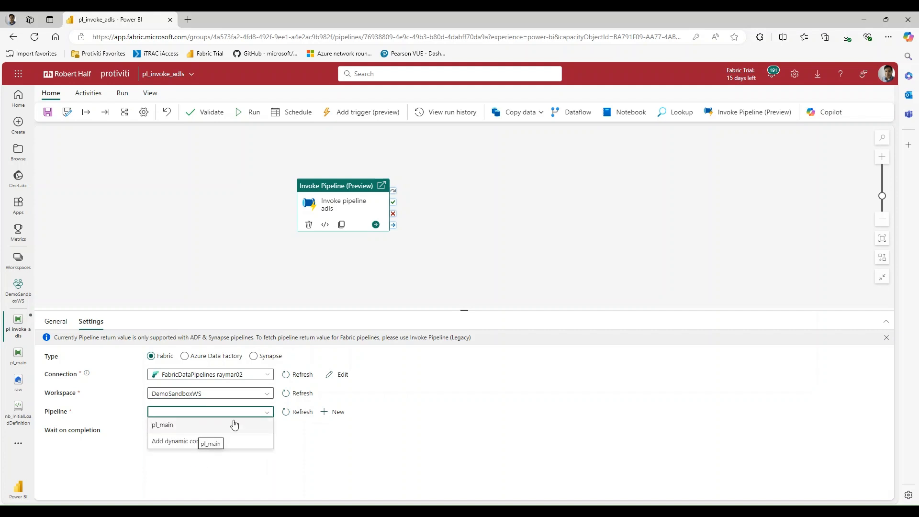
pyautogui.click(234, 425)
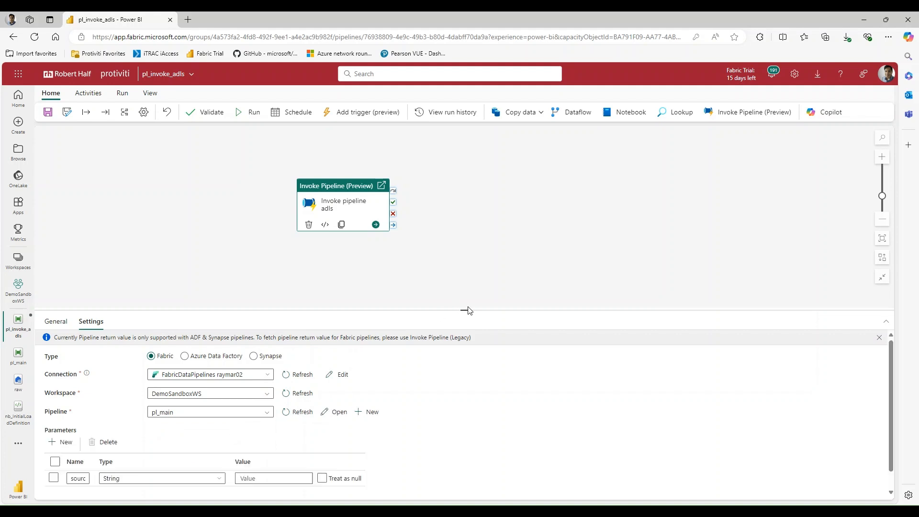
# - Set the value of the invoked pipeline's source parameter to ADLS and save pl_invoke_adls
pyautogui.moveTo(467, 310); pyautogui.dragTo(463, 265)
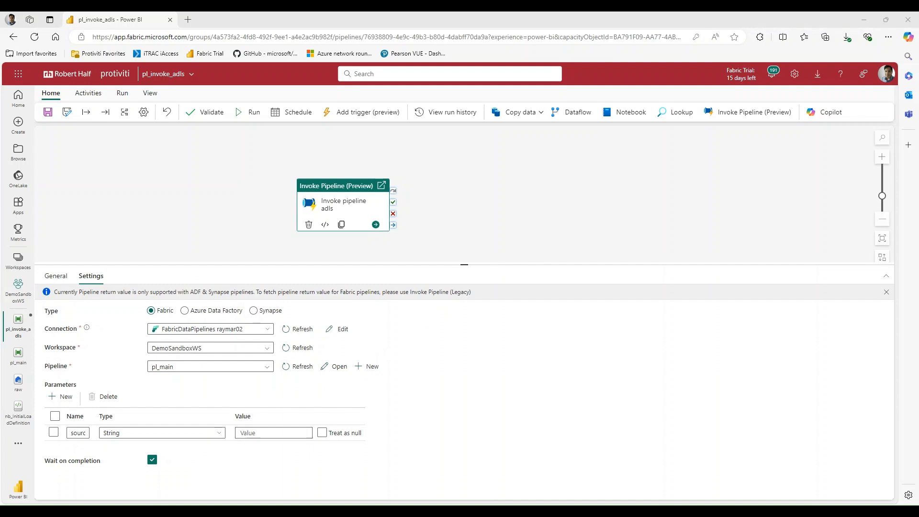
pyautogui.click(279, 432)
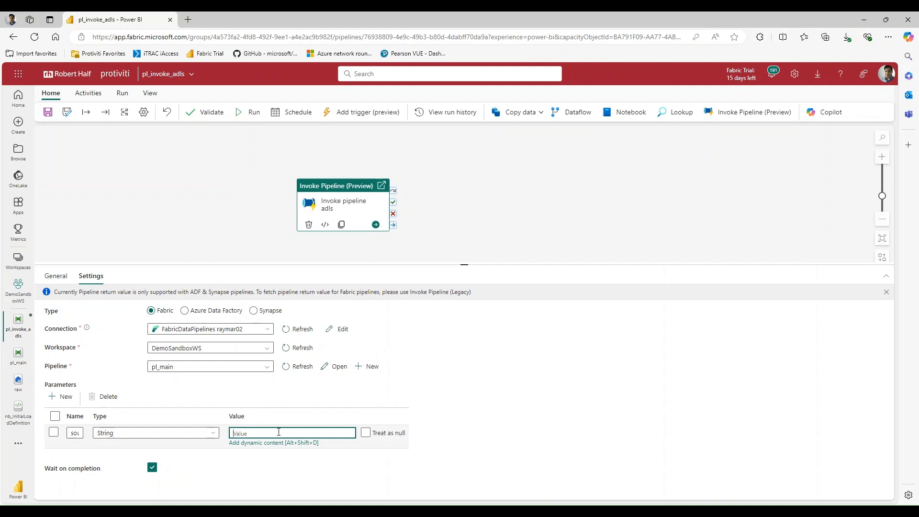
pyautogui.write('ADLS')
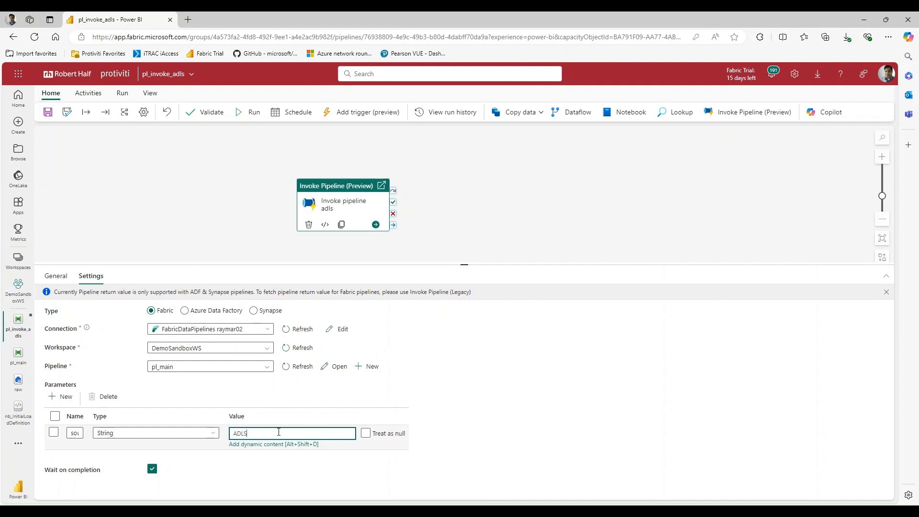
pyautogui.click(49, 114)
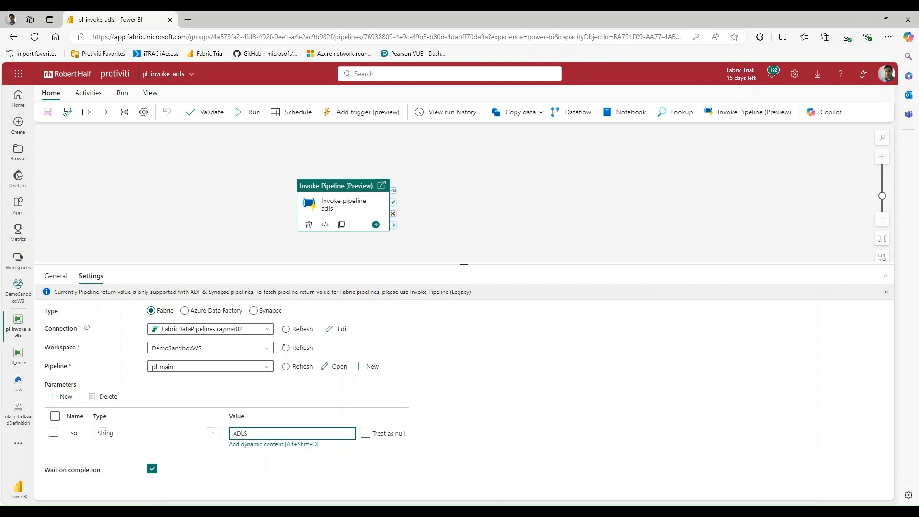
pyautogui.click(19, 354)
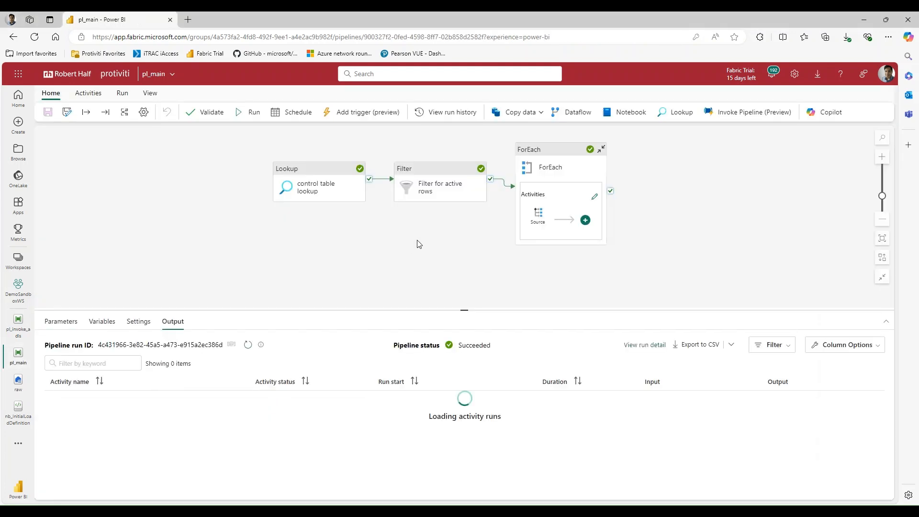
pyautogui.click(436, 187)
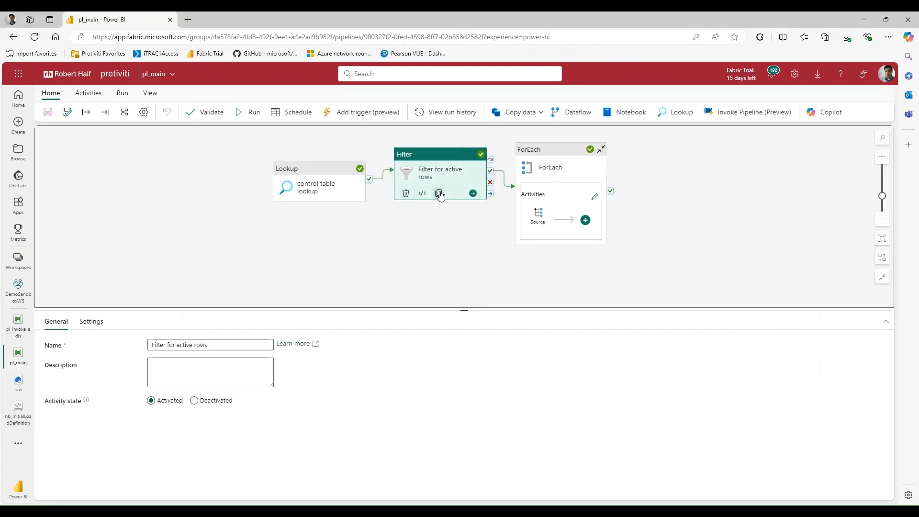
pyautogui.click(186, 365)
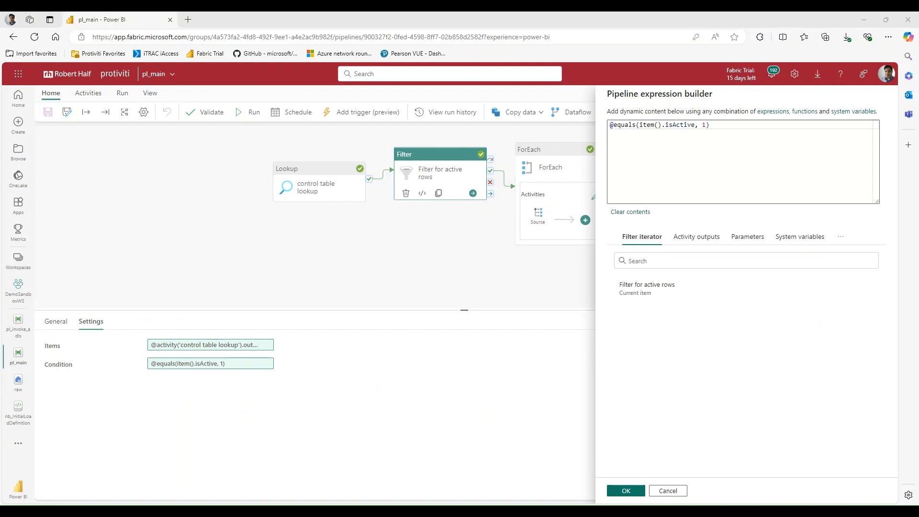
pyautogui.click(788, 162)
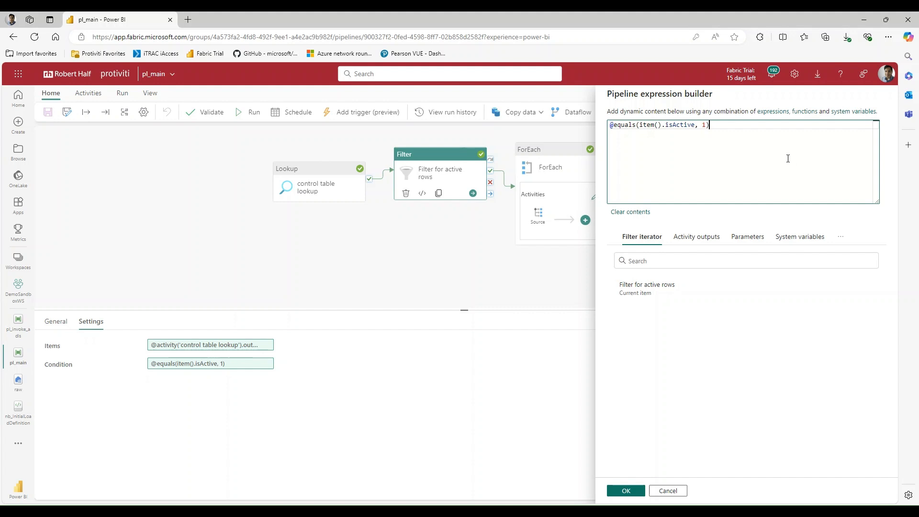
pyautogui.moveTo(794, 152); pyautogui.dragTo(555, 136)
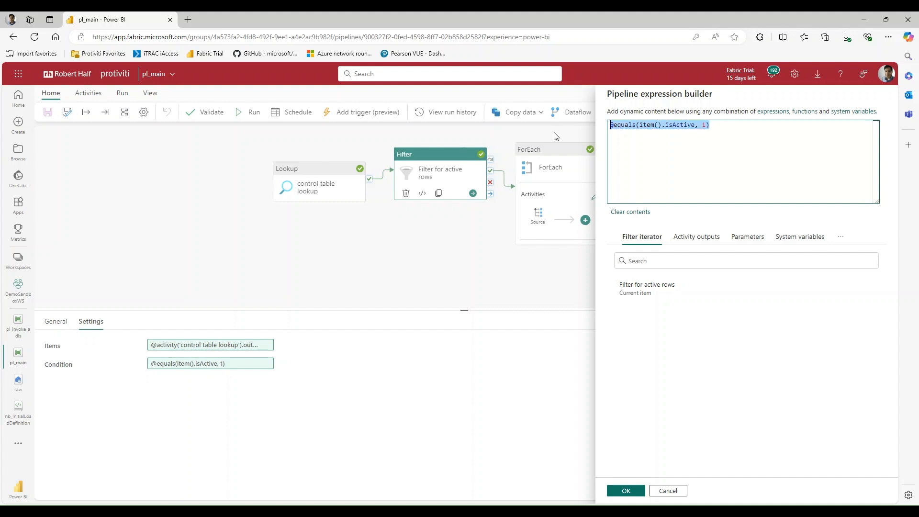
pyautogui.write('@and(     or(empty(pipeline().parameters.Source), equals(item().sourceType, pipeline().parameters.Source)),     equals(item().isActive, 1) )')
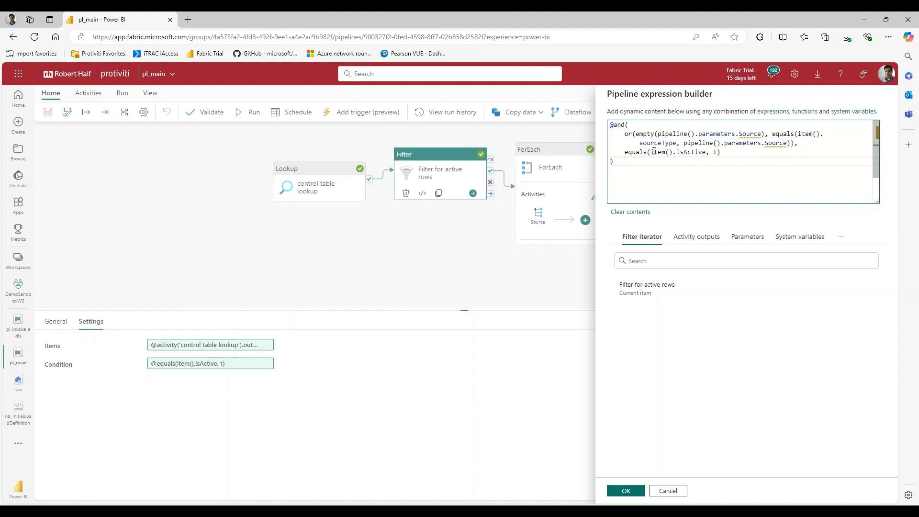
# - Examine the filter expression's and/or logic, its empty and matching Source parameter checks, and its isActive check
pyautogui.moveTo(721, 152); pyautogui.dragTo(610, 123)
pyautogui.click(733, 174)
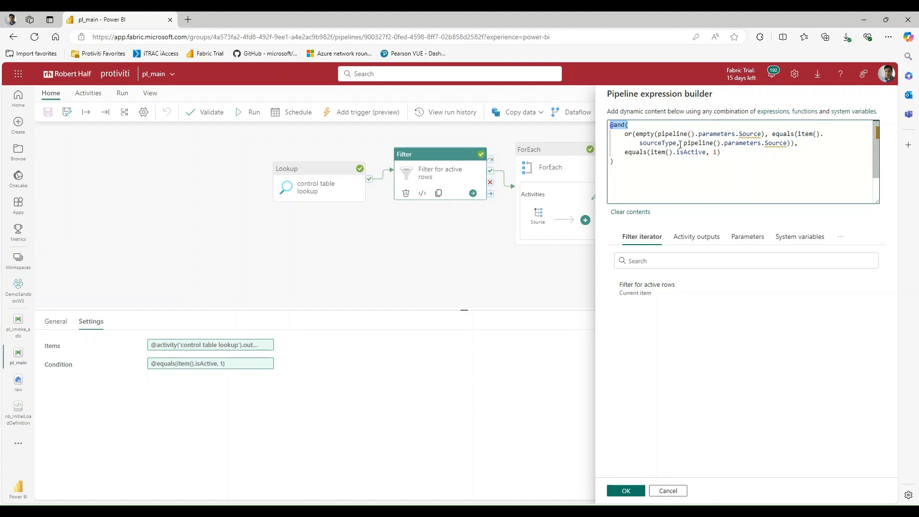
pyautogui.click(789, 134)
pyautogui.moveTo(683, 144); pyautogui.dragTo(792, 146)
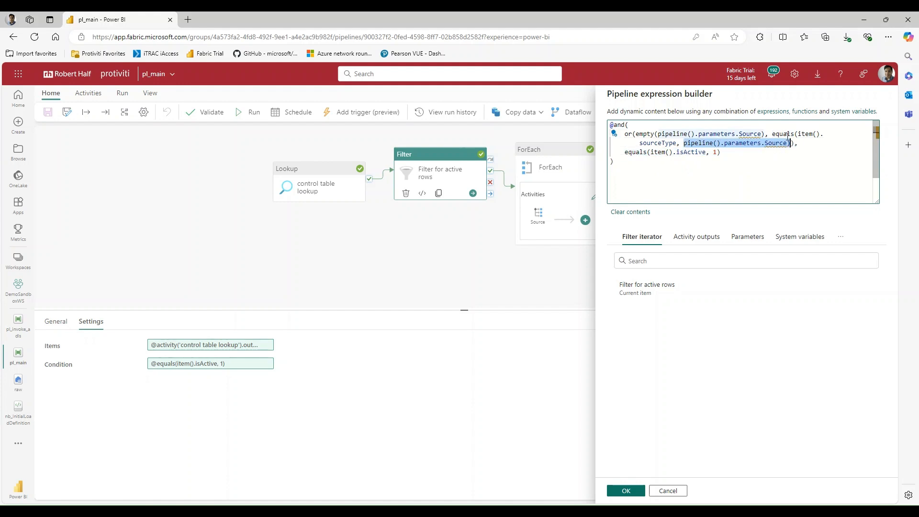
pyautogui.click(780, 182)
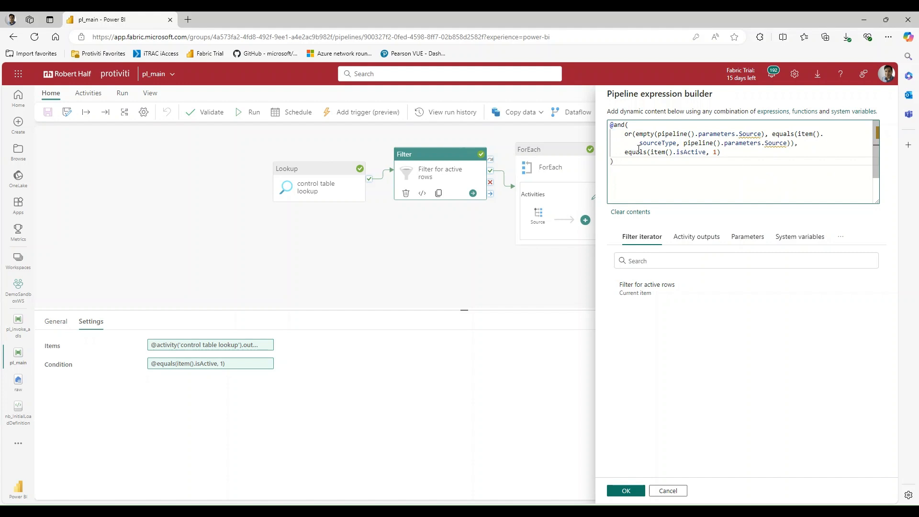
pyautogui.click(621, 134)
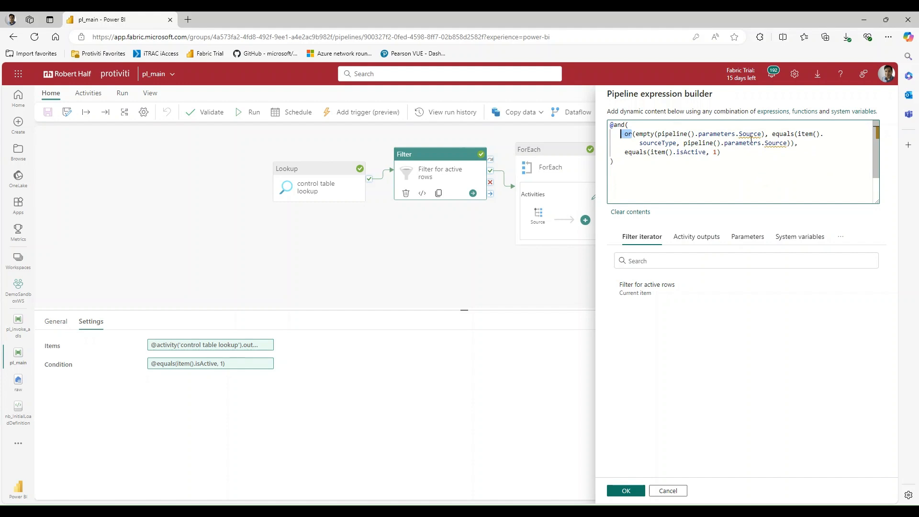
pyautogui.moveTo(756, 137)
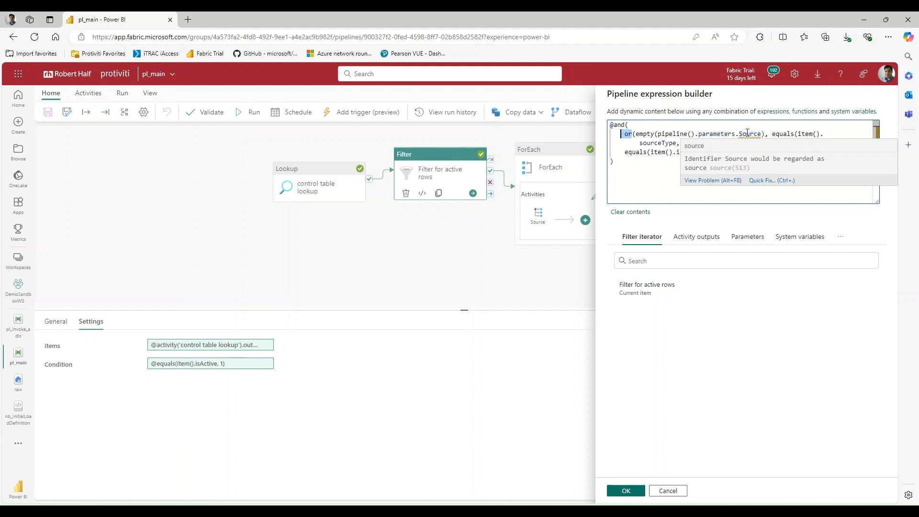
pyautogui.click(650, 173)
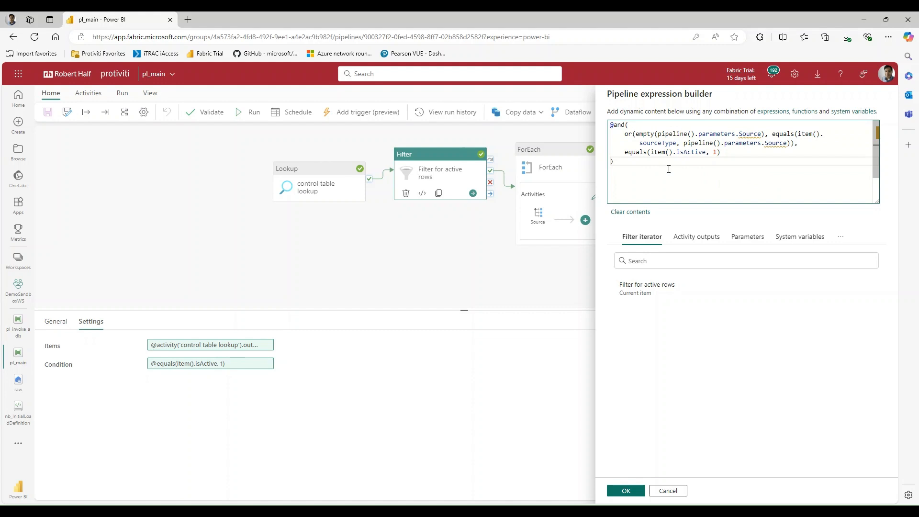
pyautogui.moveTo(729, 157); pyautogui.dragTo(618, 152)
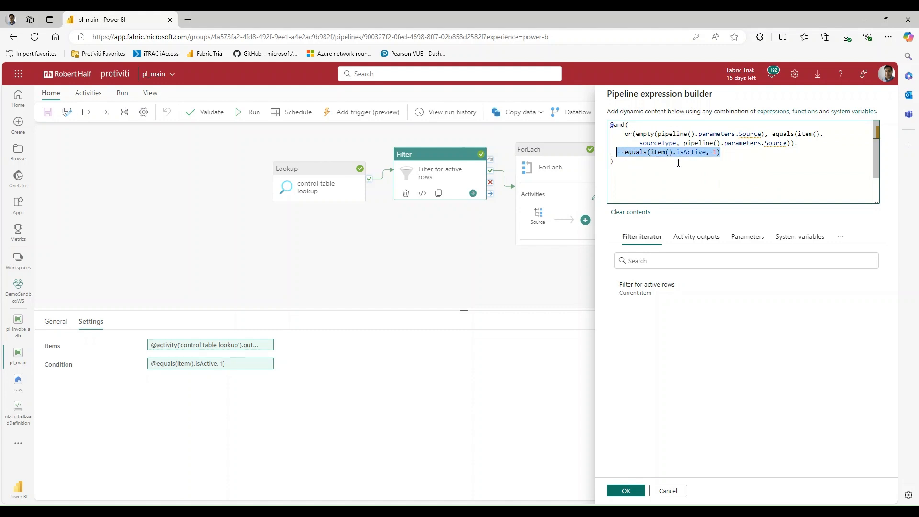
pyautogui.click(724, 164)
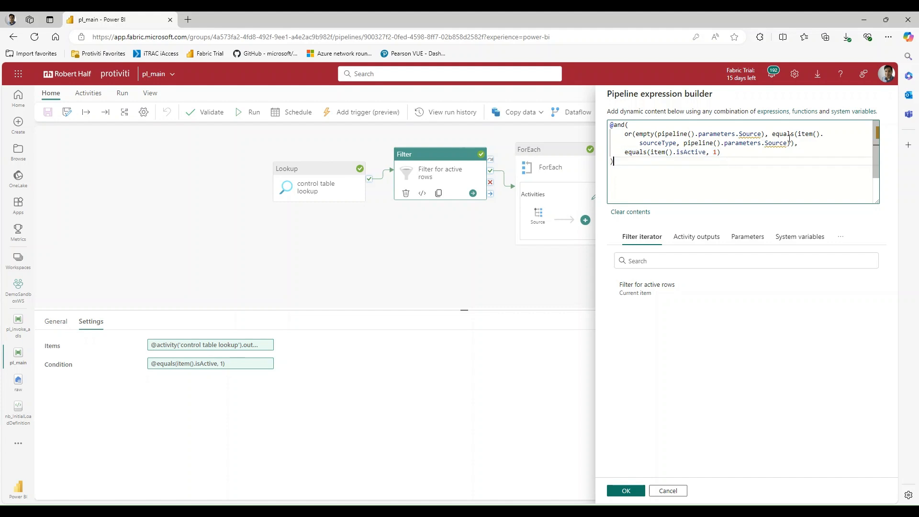
pyautogui.moveTo(772, 133); pyautogui.dragTo(791, 145)
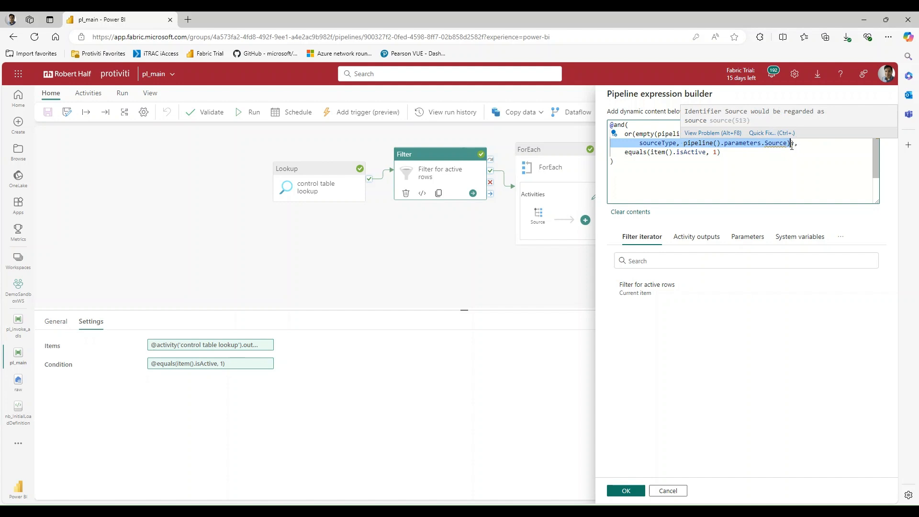
pyautogui.click(642, 176)
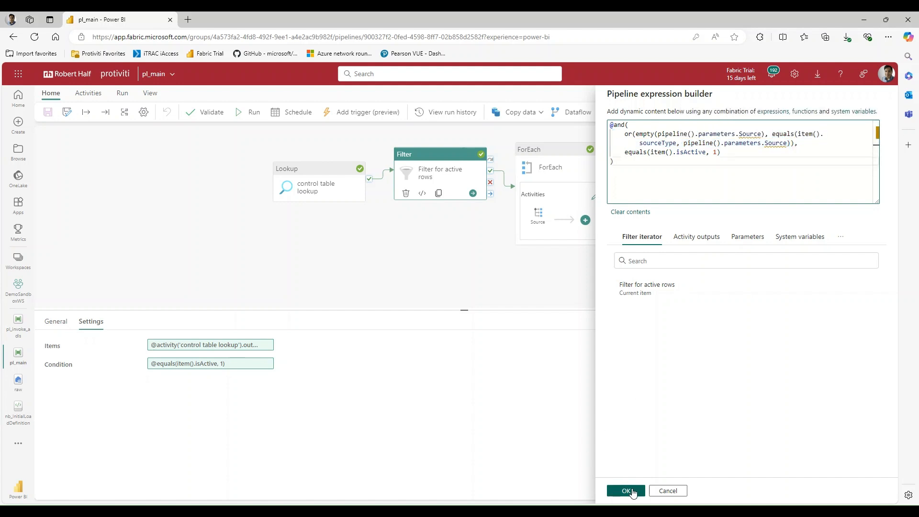
# - Apply the new filter condition and save the pl_main pipeline
pyautogui.click(627, 491)
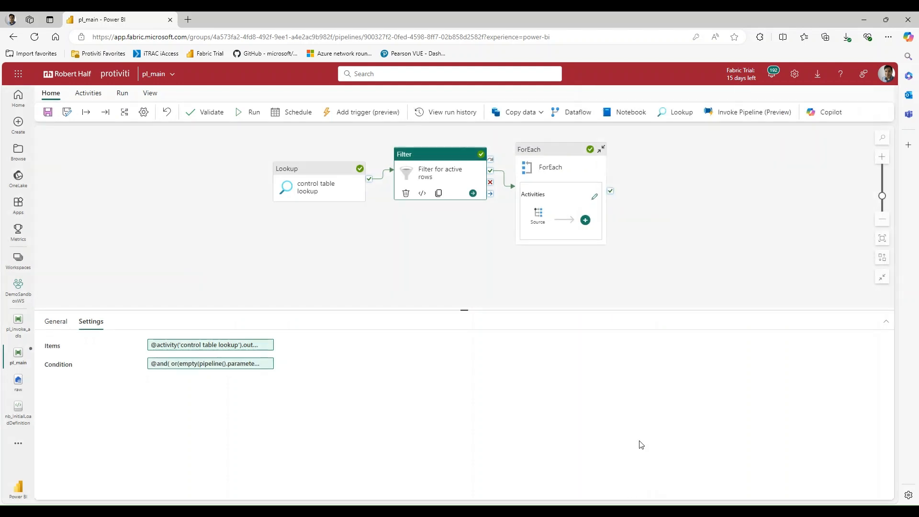
pyautogui.click(445, 253)
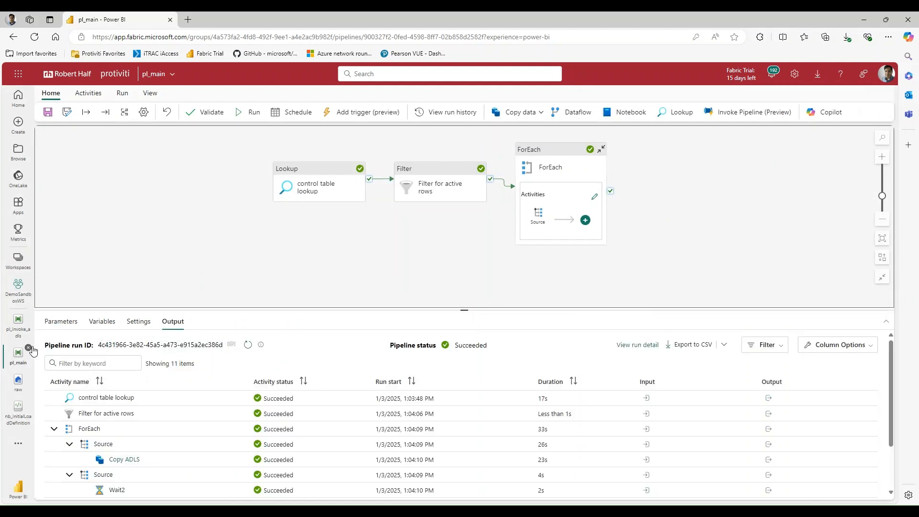
pyautogui.click(48, 112)
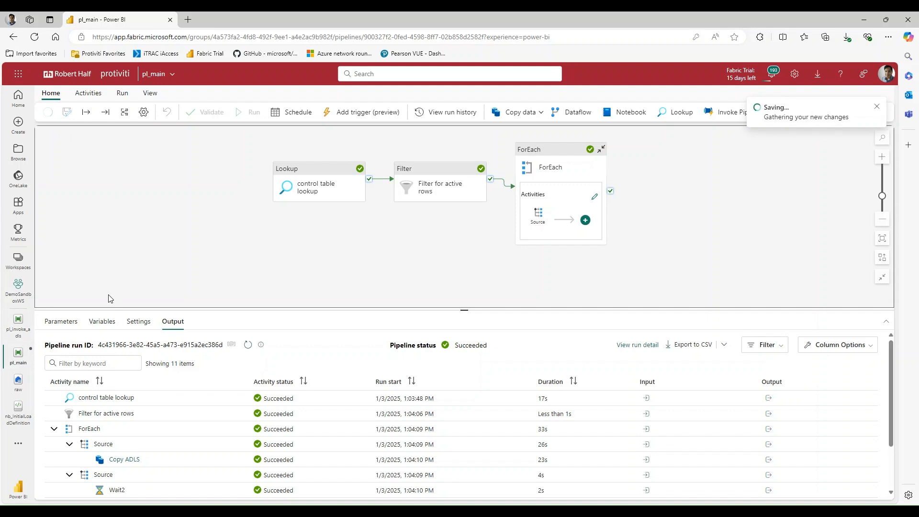
# - Open the raw lakehouse and refresh its Files folder to check the contents
pyautogui.click(18, 383)
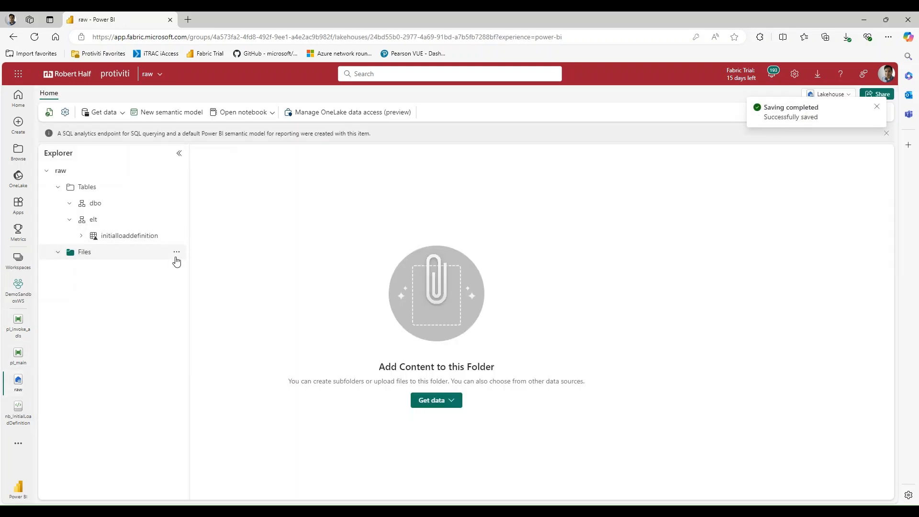
pyautogui.click(177, 256)
pyautogui.click(211, 336)
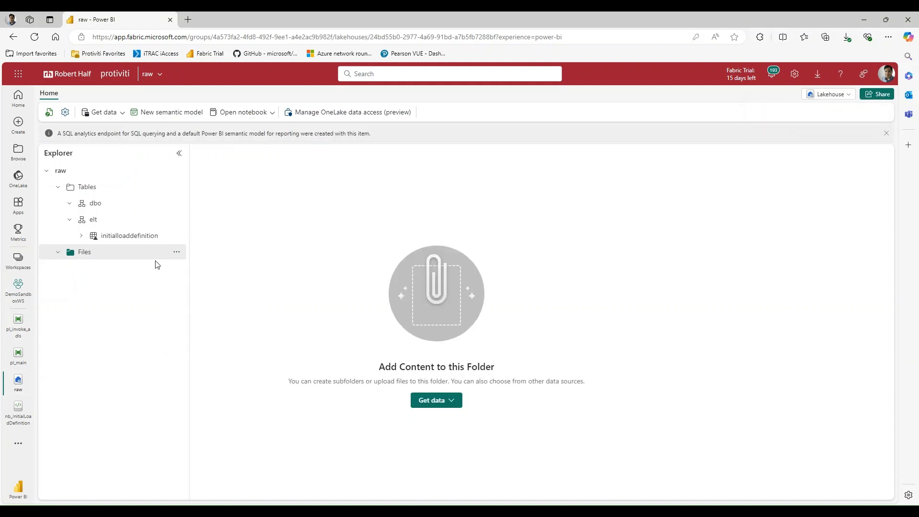
# - Run the pl_invoke_adls pipeline and refresh its output to monitor the run status
pyautogui.click(18, 321)
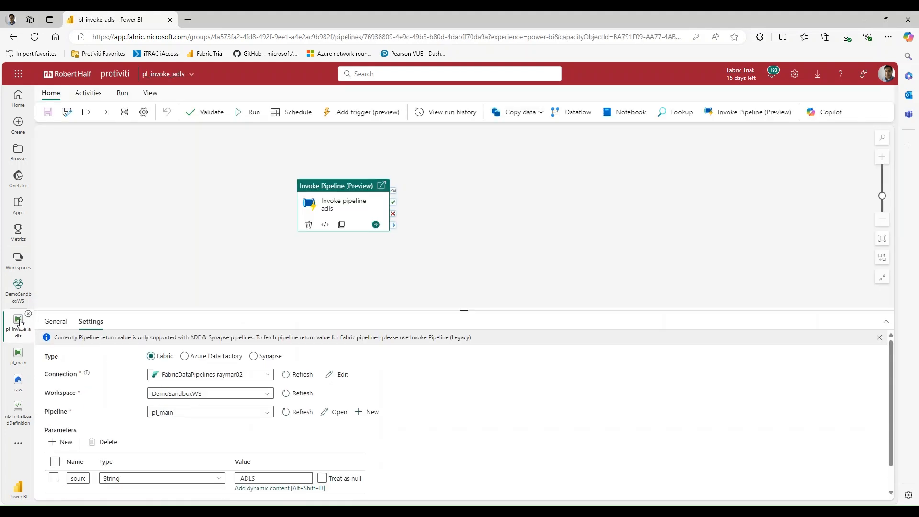
pyautogui.click(200, 236)
pyautogui.click(246, 114)
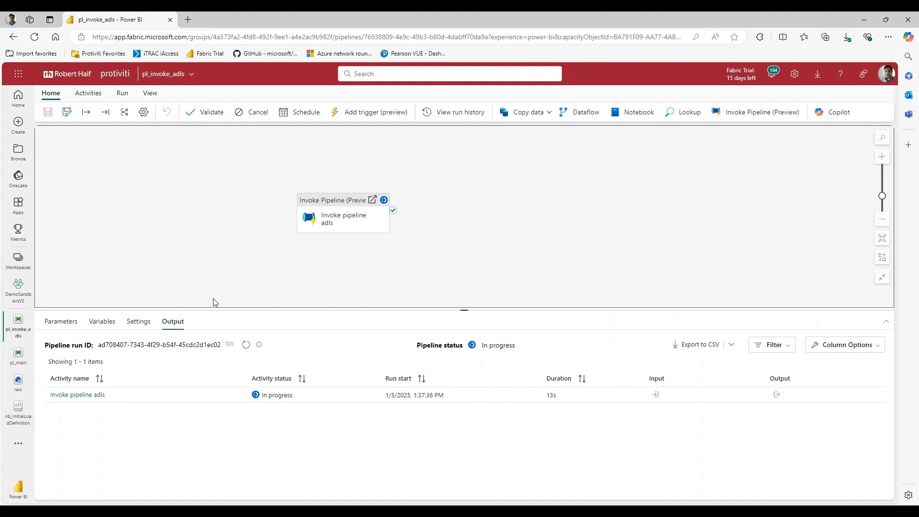
pyautogui.click(246, 345)
pyautogui.moveTo(467, 309); pyautogui.dragTo(457, 267)
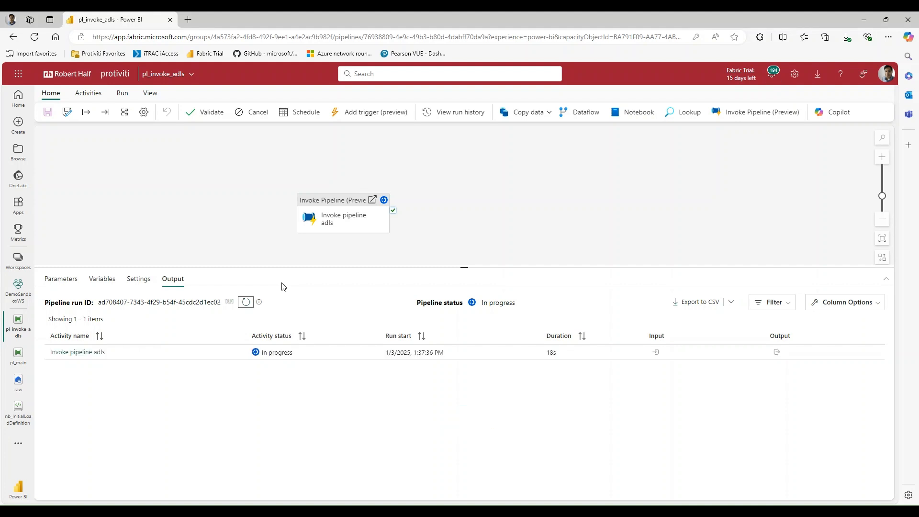
pyautogui.click(245, 302)
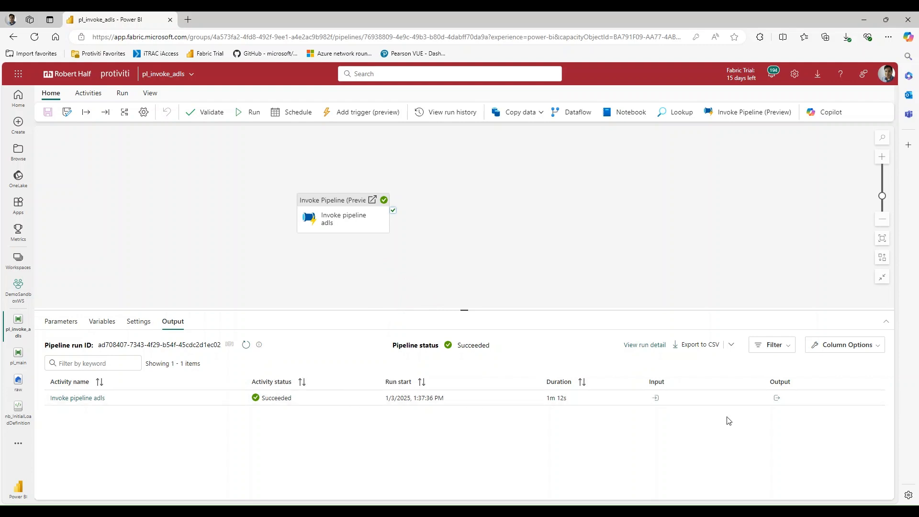
# - Open the invoked pl_main run from the activity's output, acknowledge the trial expiry notice and examine the activity runs in an enlarged list
pyautogui.click(777, 398)
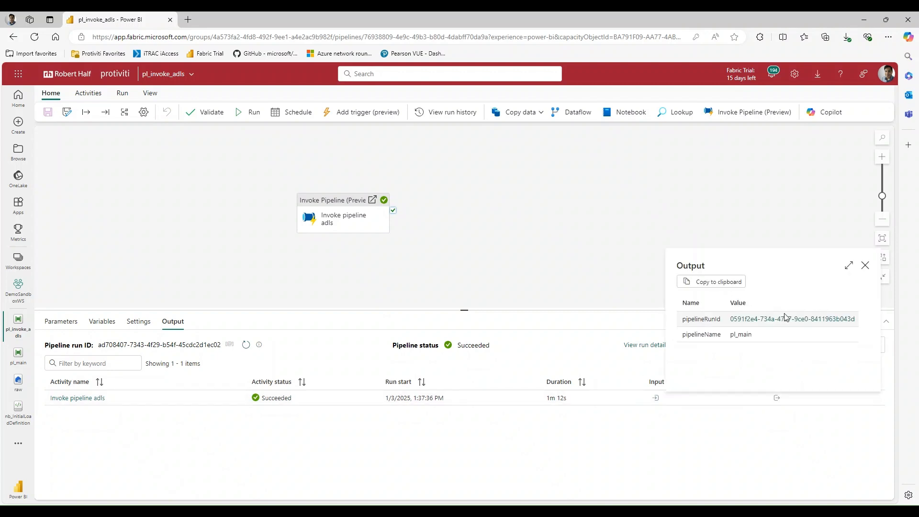
pyautogui.click(784, 320)
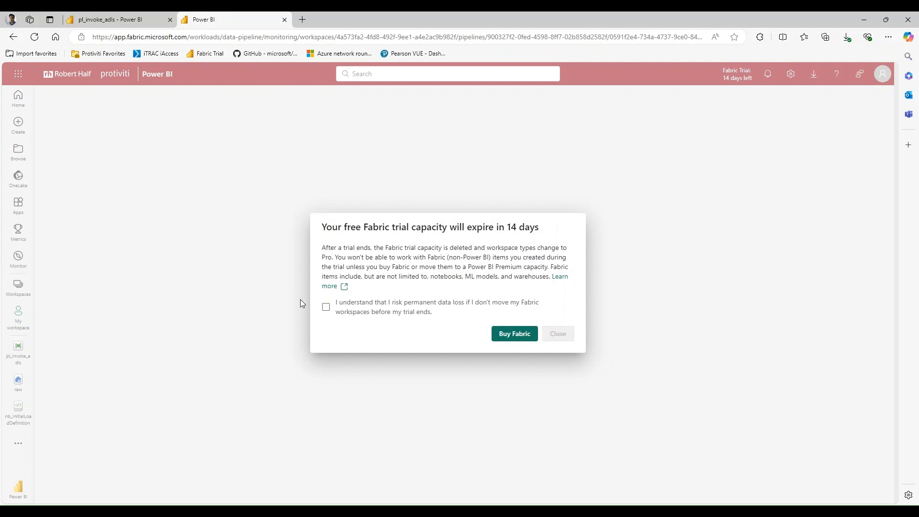
pyautogui.click(326, 307)
pyautogui.click(559, 334)
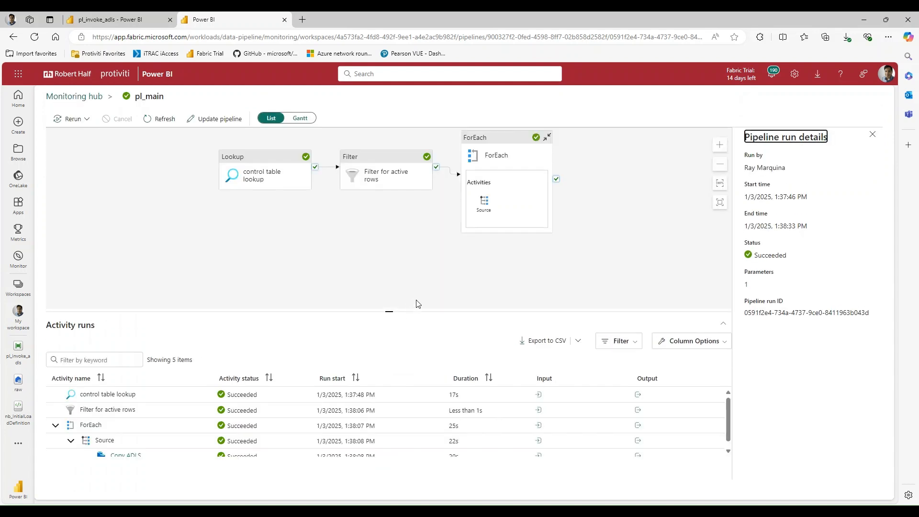
pyautogui.moveTo(389, 312); pyautogui.dragTo(389, 209)
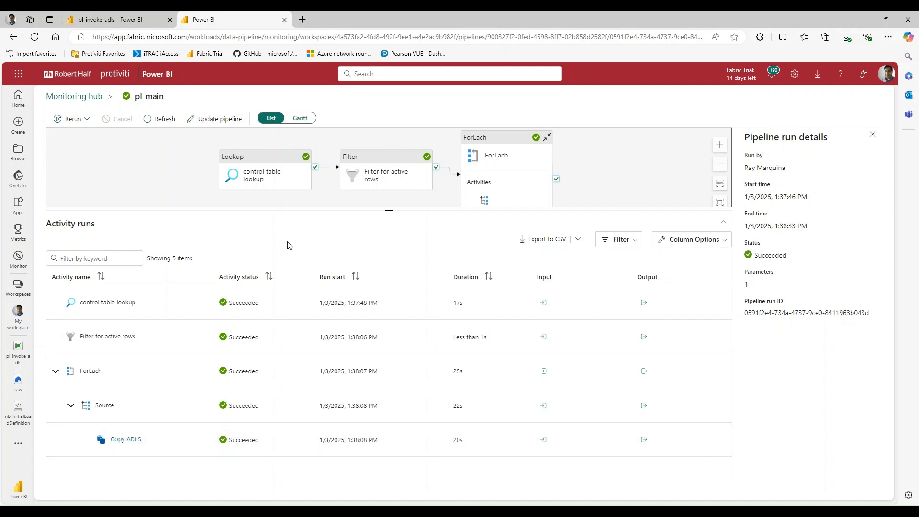
# - Open the proadlsorders folder under Files in the raw lakehouse to check the loaded files
pyautogui.click(18, 381)
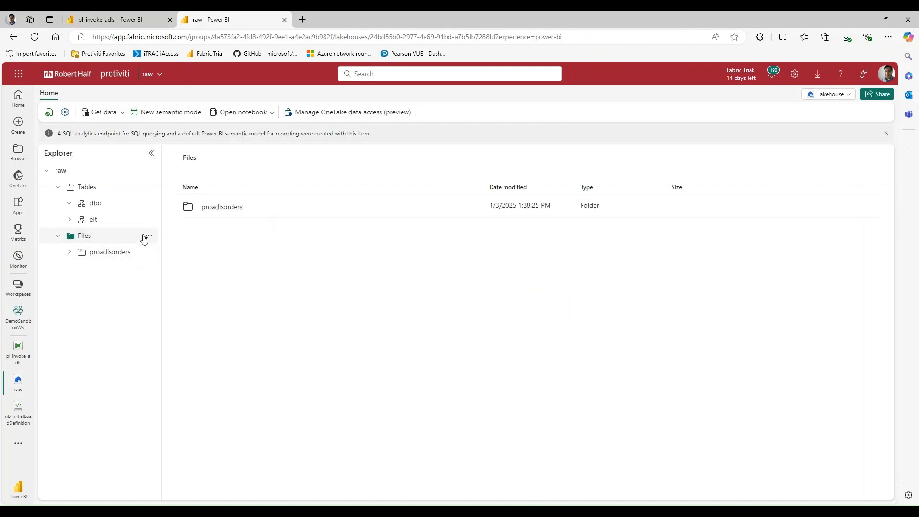
pyautogui.click(111, 256)
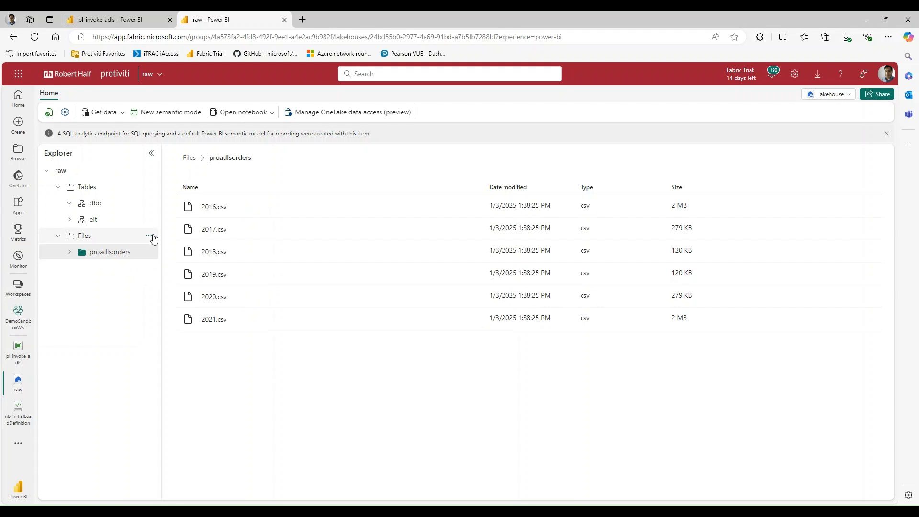
# - Turn on the scheduled run for the pl_invoke_adls pipeline and set it to repeat daily
pyautogui.click(18, 353)
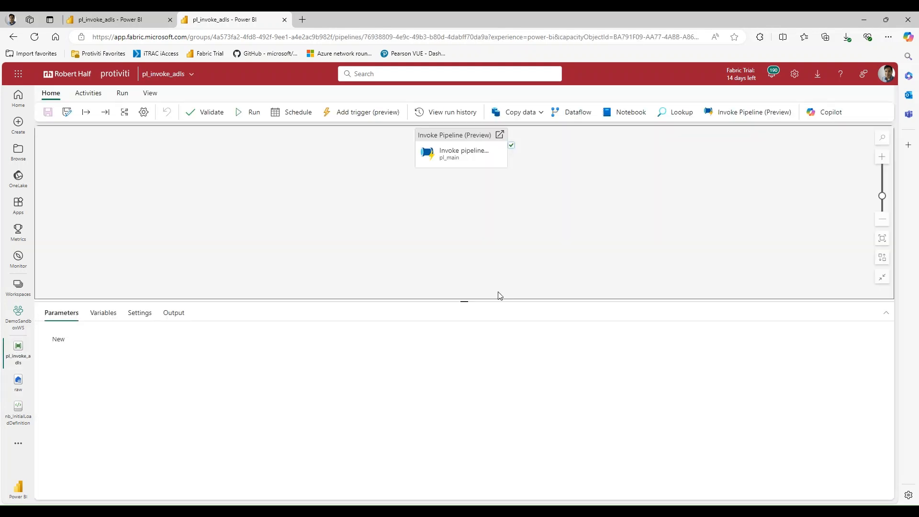
pyautogui.click(293, 115)
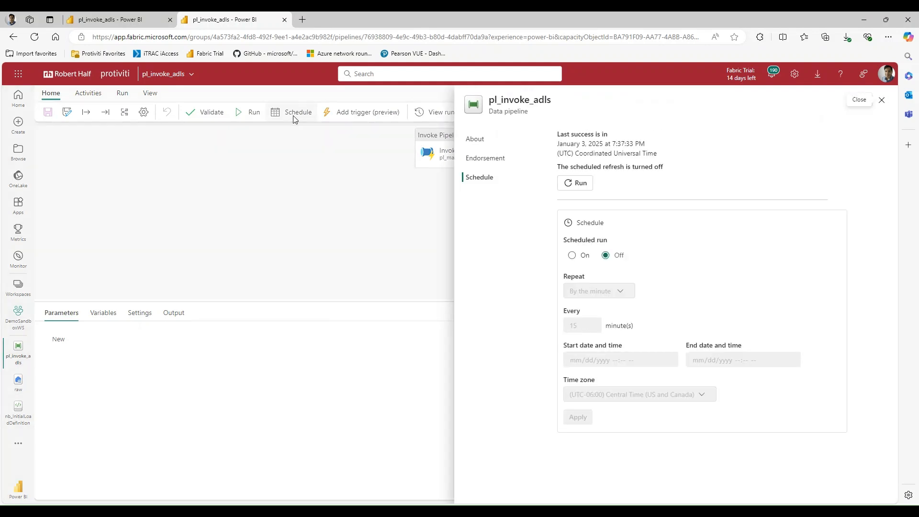
pyautogui.click(571, 255)
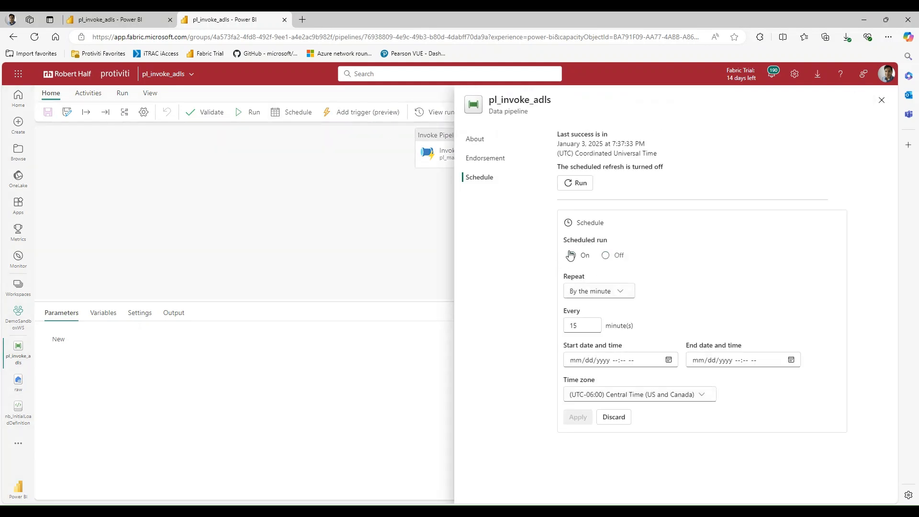
pyautogui.click(614, 292)
pyautogui.click(596, 341)
# - Schedule pl_invoke_adls for 01:40 PM from 01/03/2025 to 01/31/2025, apply the schedule and close its settings
pyautogui.click(597, 326)
pyautogui.click(643, 324)
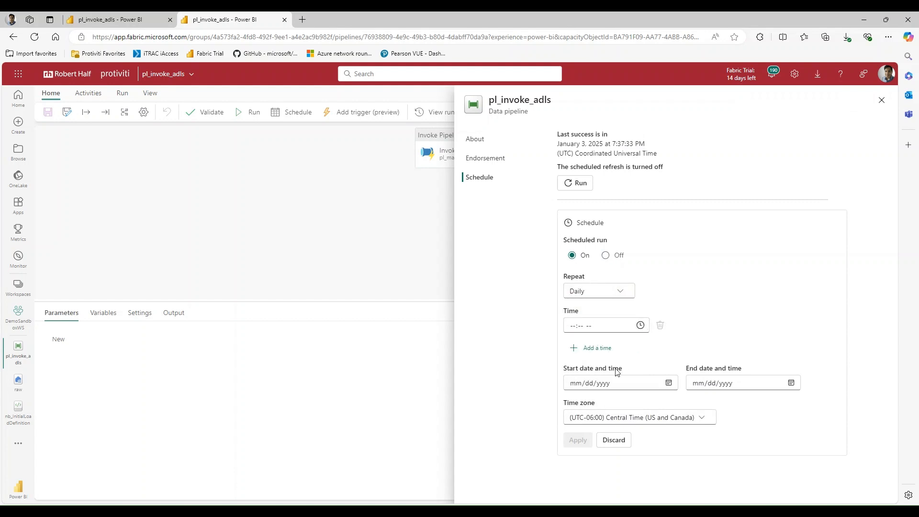
pyautogui.click(584, 349)
pyautogui.click(663, 284)
pyautogui.click(772, 335)
pyautogui.click(581, 440)
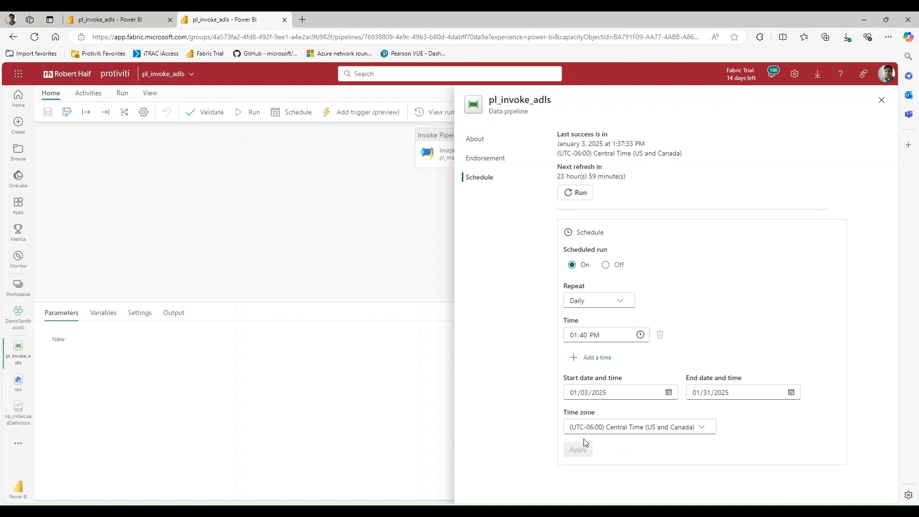
pyautogui.moveTo(889, 103); pyautogui.dragTo(875, 98)
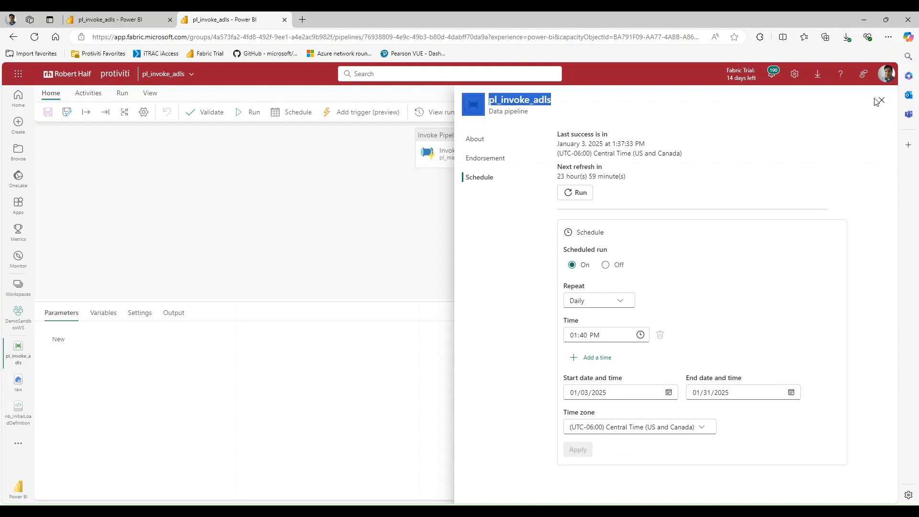
pyautogui.click(881, 100)
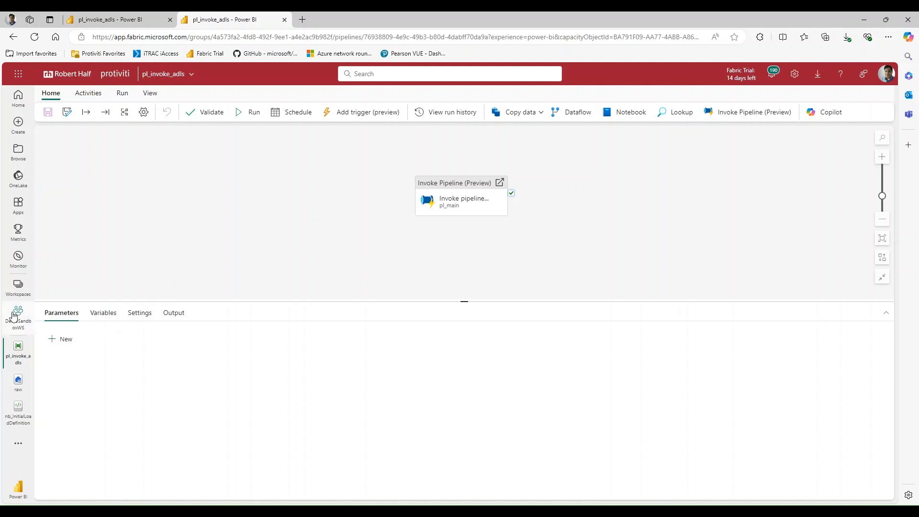
# - Open pl_main from the DemoSandboxWS workspace, dismissing the feedback request, then turn off its scheduled run and apply the change
pyautogui.click(28, 327)
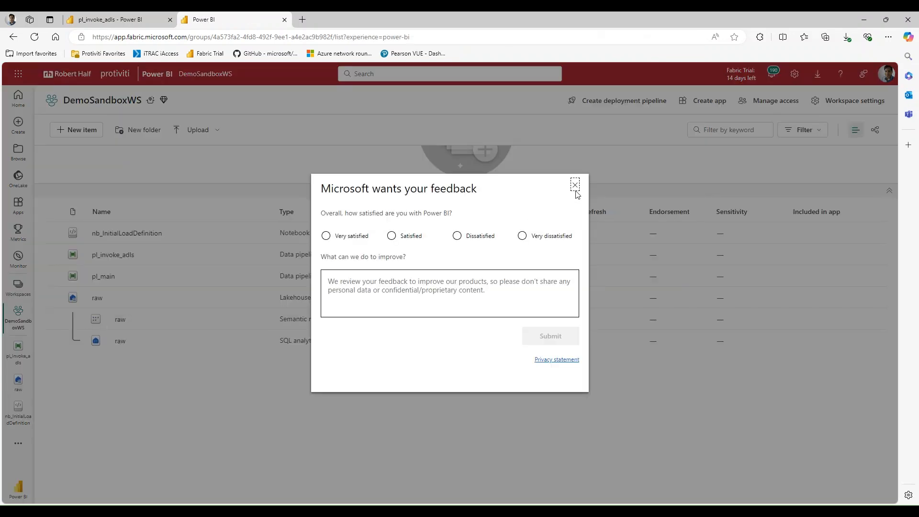
pyautogui.click(576, 186)
pyautogui.click(106, 278)
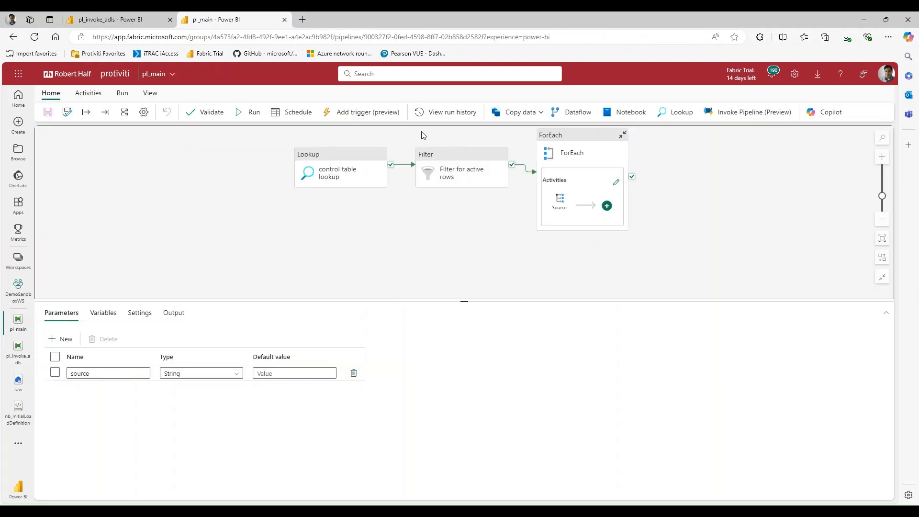
pyautogui.click(293, 113)
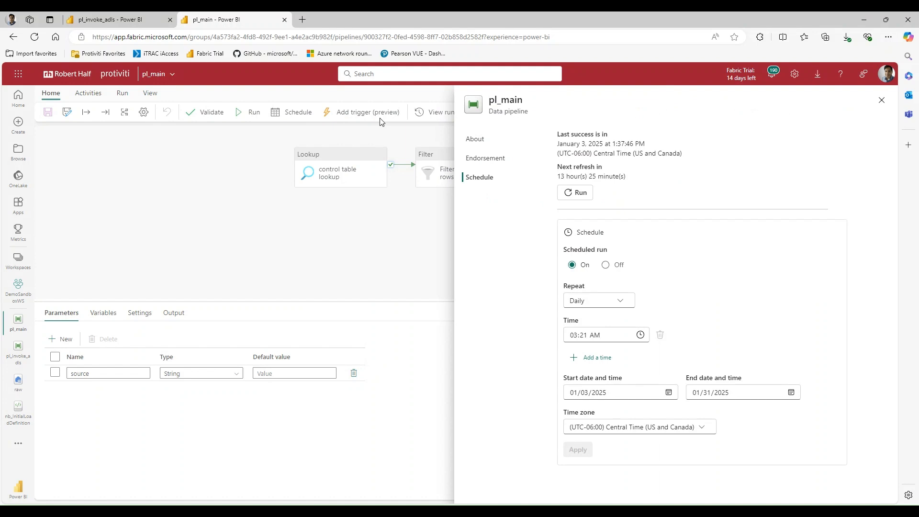
pyautogui.click(605, 266)
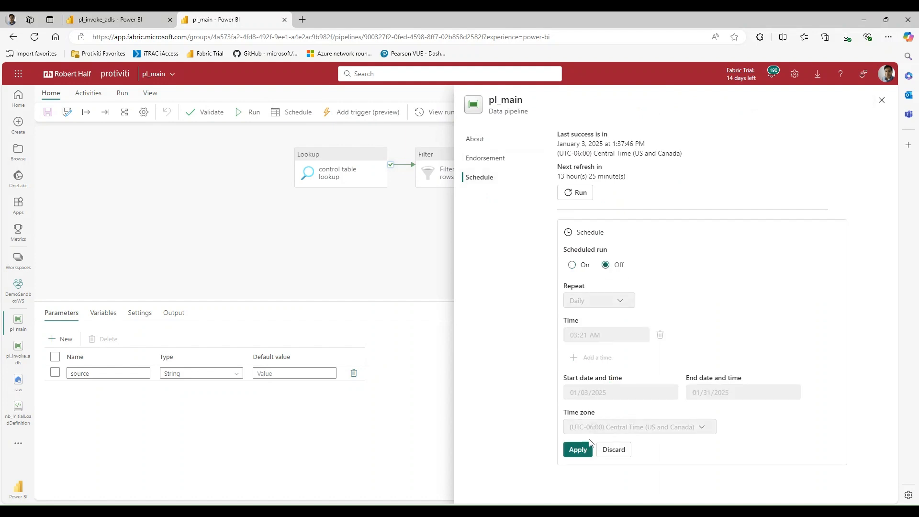
pyautogui.click(582, 453)
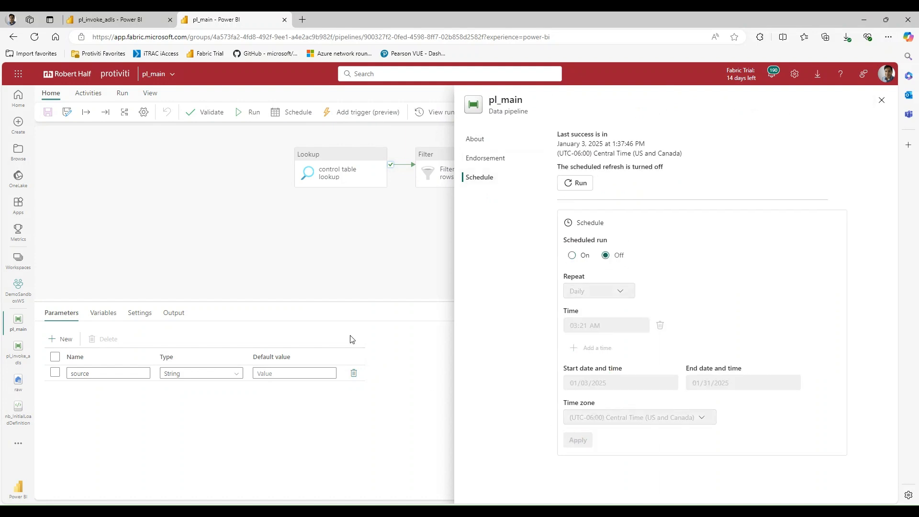
pyautogui.click(319, 239)
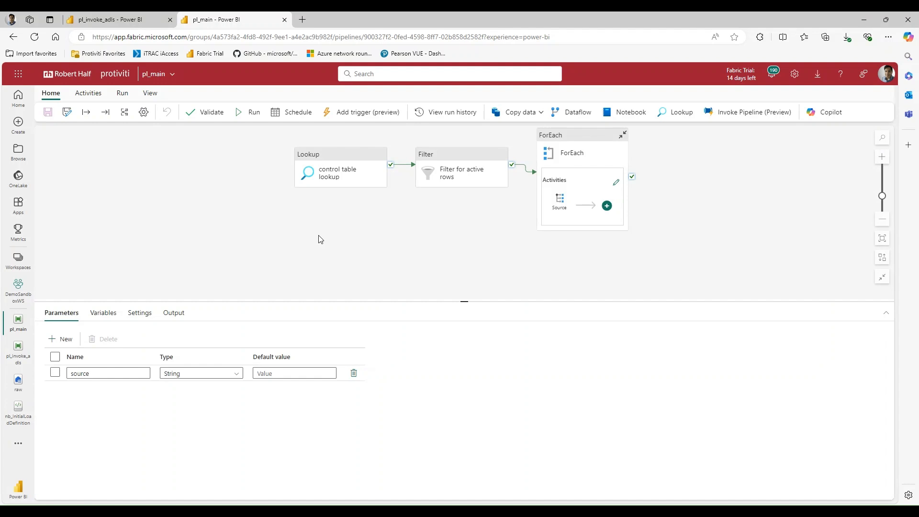